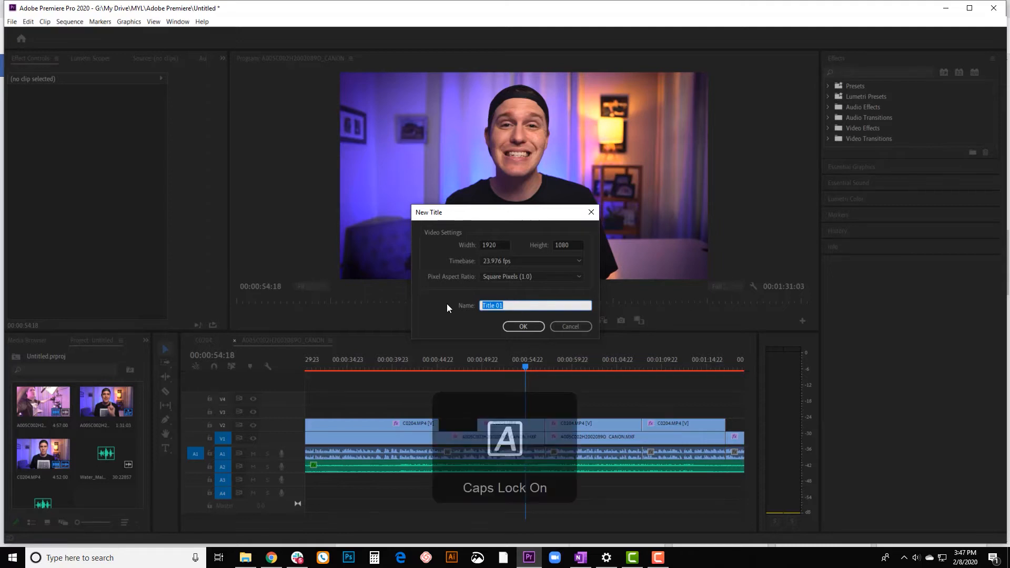
Create the new title, named with the presenter's nickname followed by "Title", and widen its title properties area.
type("N")
key("Caps_Lock")
type("icks ")
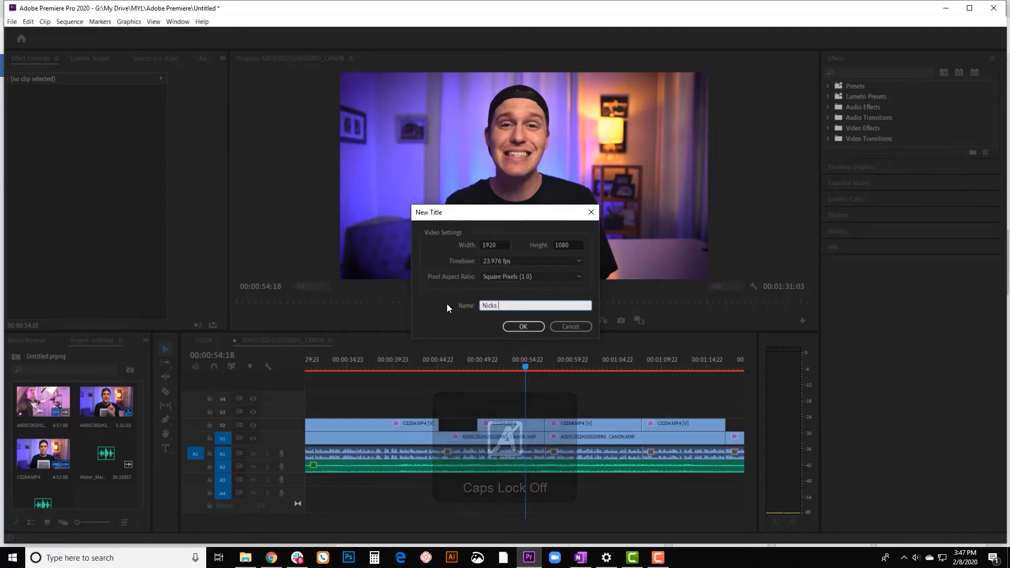
type("Title")
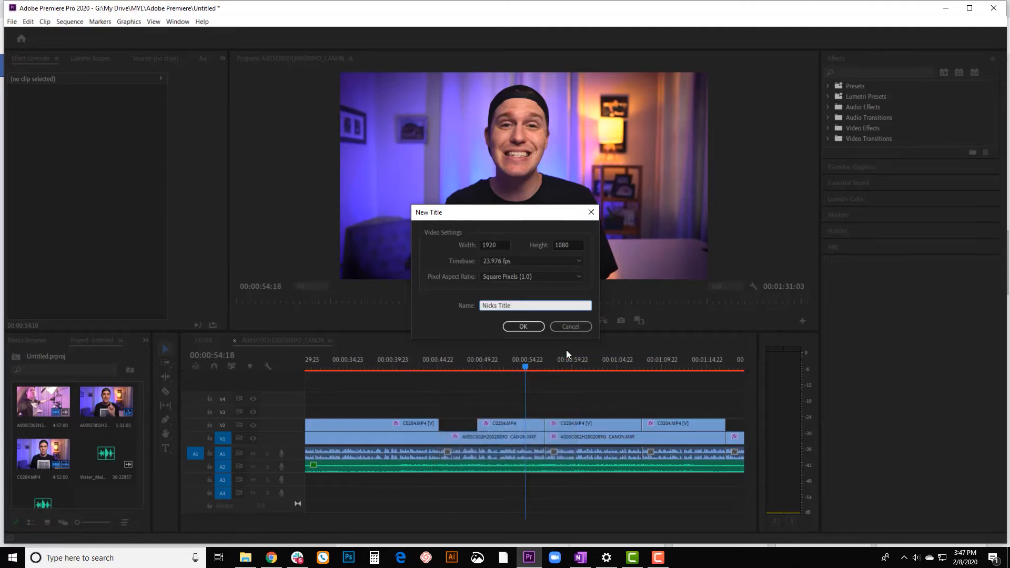
left_click(523, 327)
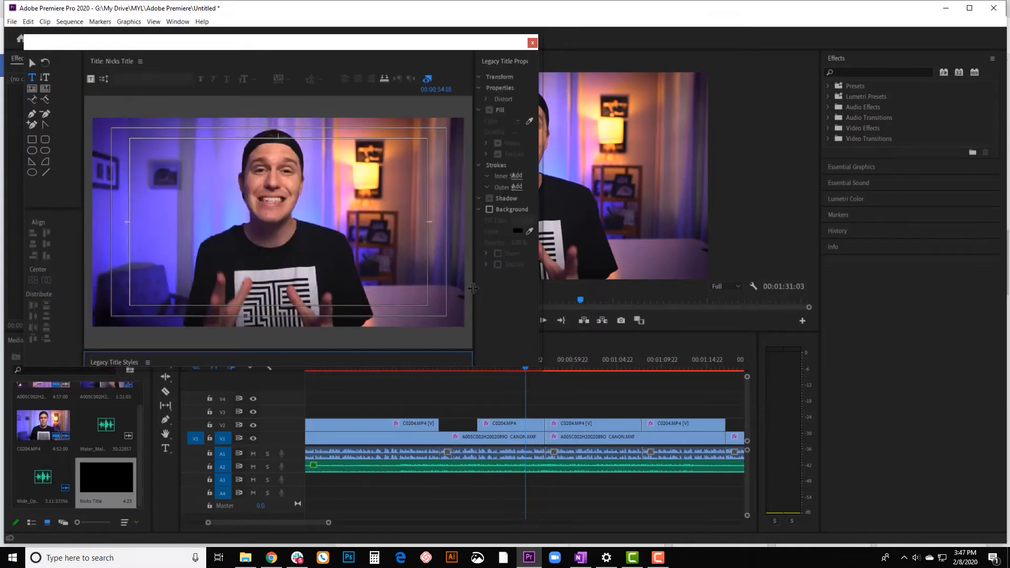
left_click_drag(474, 288, 421, 287)
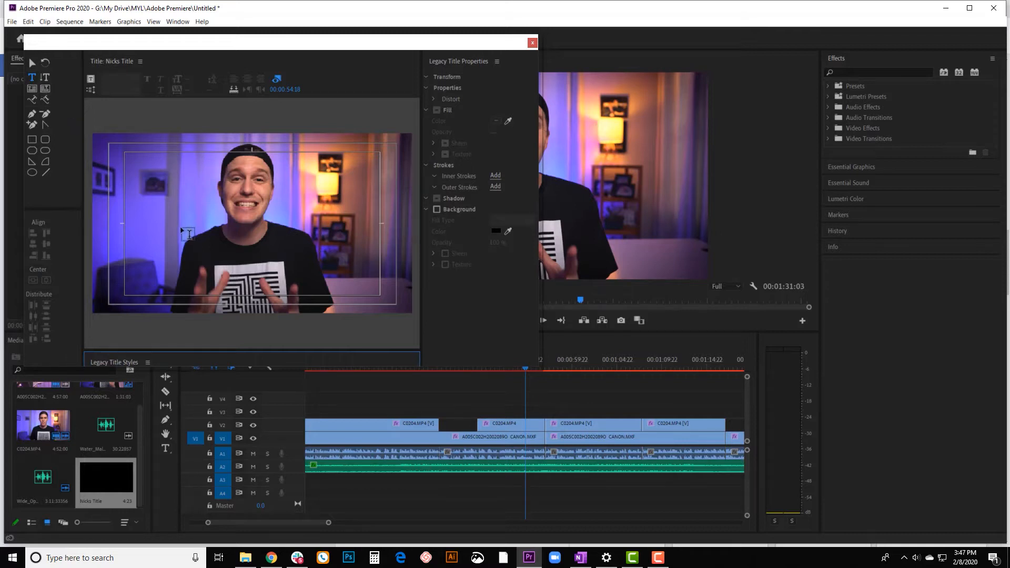
Add a text line with the presenter's full name at mid-height beside the speaker's shoulder in the title.
left_click(151, 225)
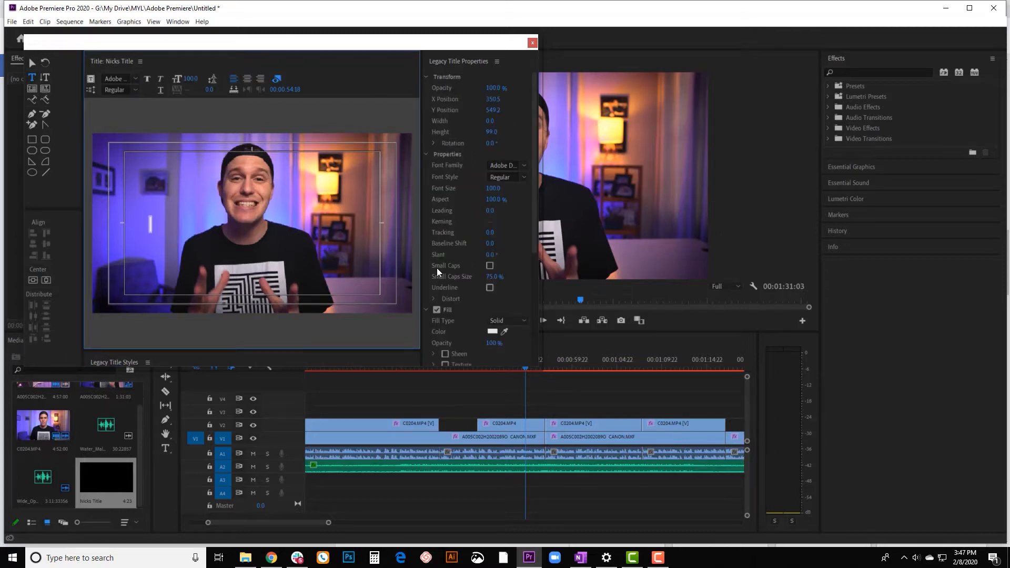
key("Caps_Lock")
type("N")
key("Caps_Lock")
type("ichol")
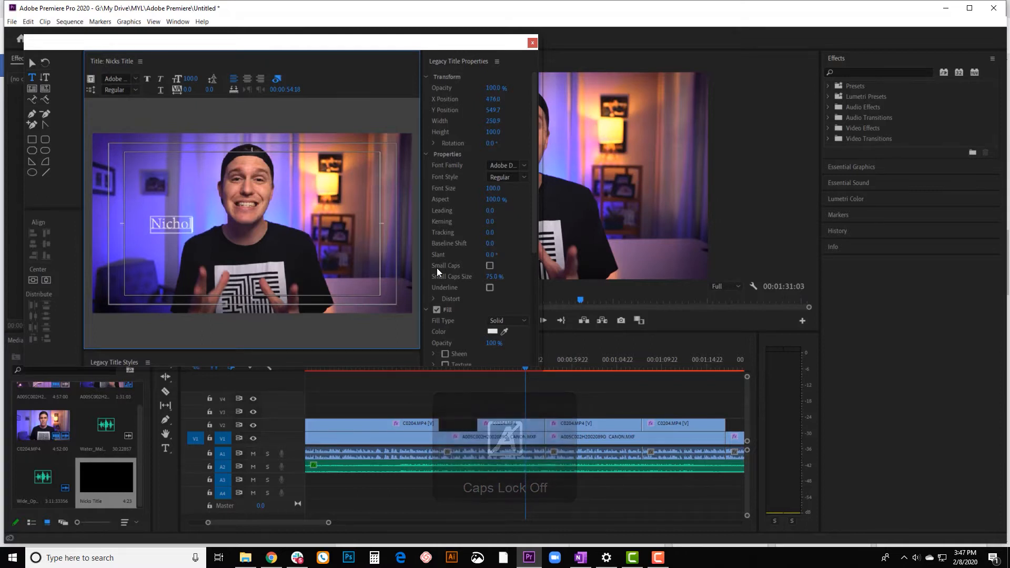
type("as")
key("Caps_Lock")
type("A")
key("Caps_Lock")
type("yers")
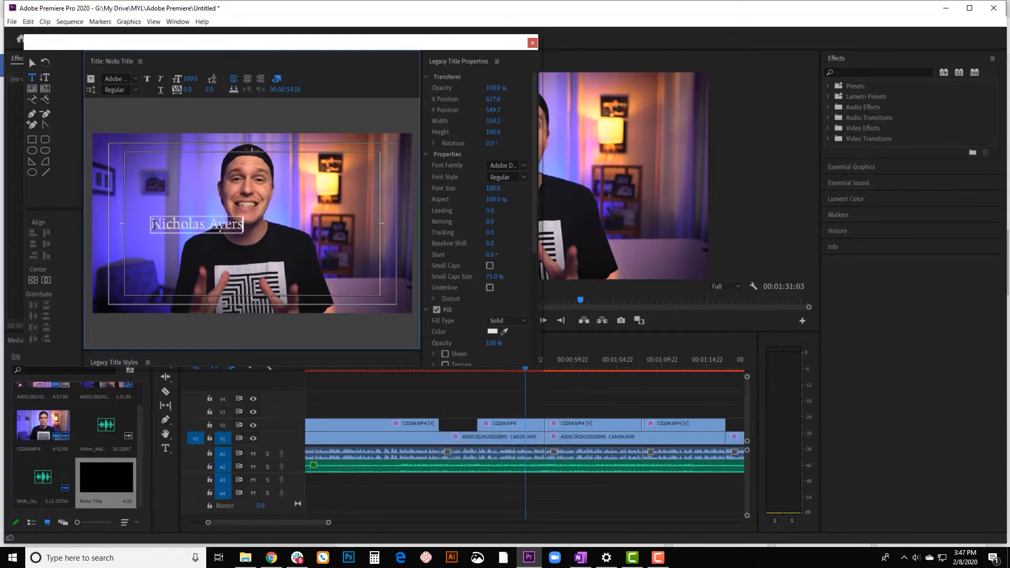
Set the whole name text line in the Montserrat font with the SemiBold style.
left_click_drag(154, 225, 246, 227)
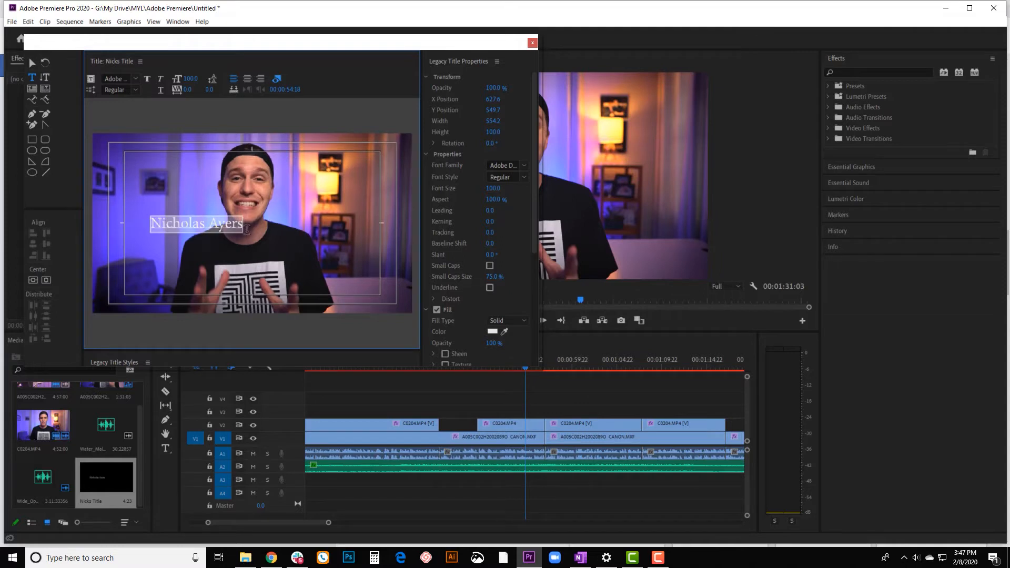
left_click(116, 80)
type("Montserrat")
left_click(135, 90)
left_click(133, 131)
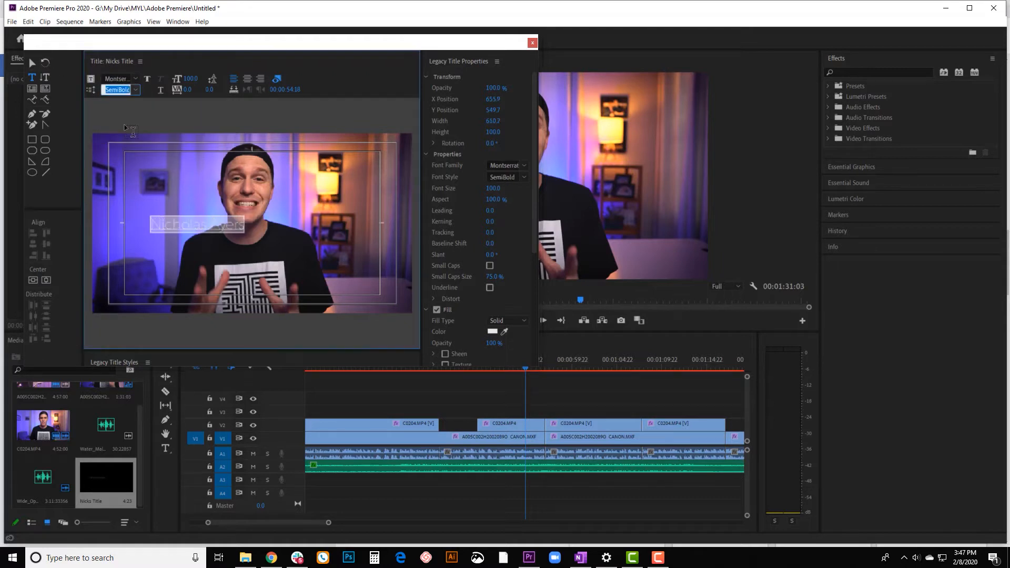
Move the name line to the frame's lower-left area at the outer safe margin, about X 419, Y 894.
left_click(32, 63)
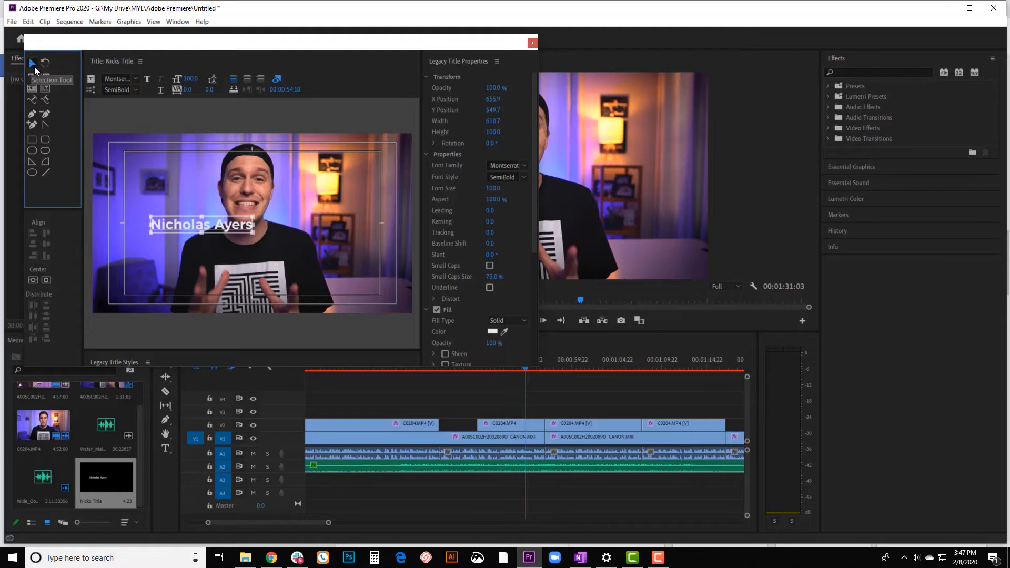
left_click_drag(225, 223, 194, 290)
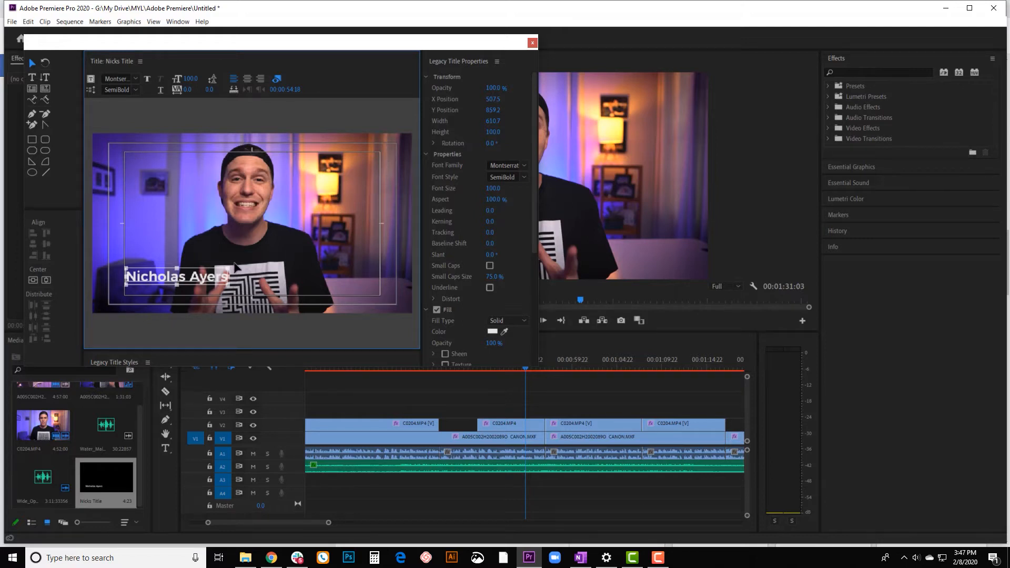
left_click_drag(168, 279, 154, 285)
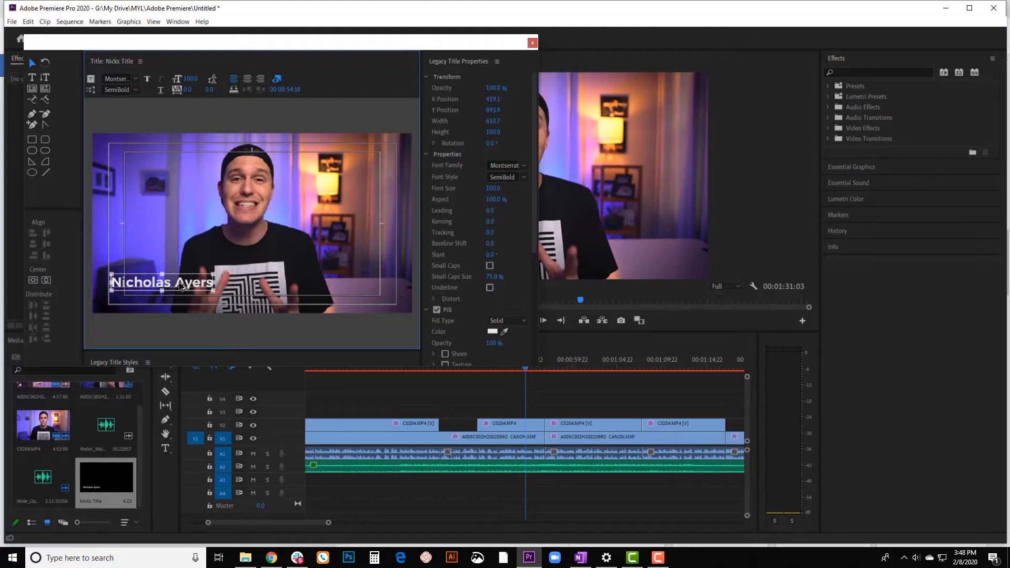
Duplicate the name line directly below itself and replace the copy's text with "Made You Look Video".
left_click_drag(182, 286, 177, 299, "alt")
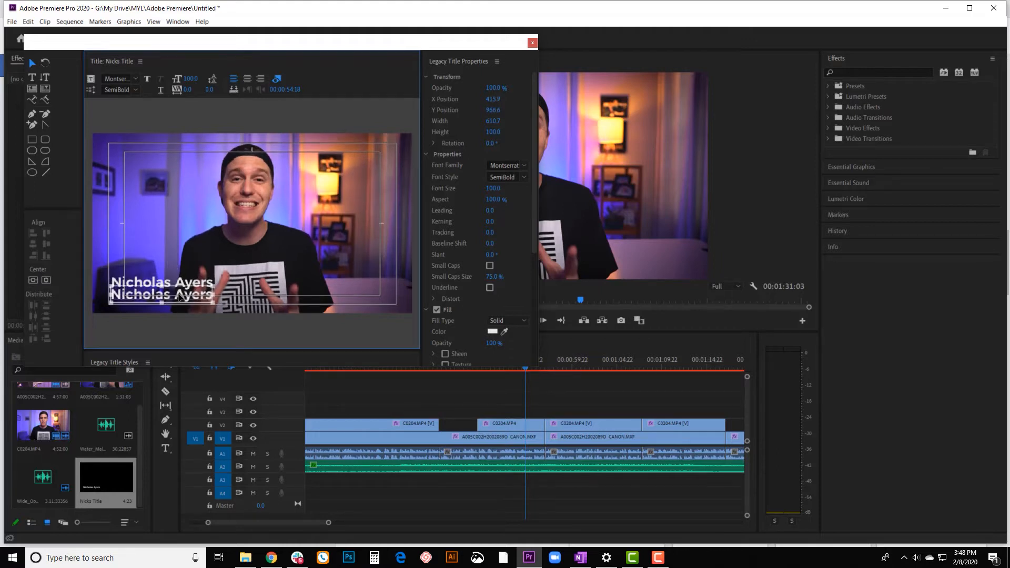
left_click(33, 78)
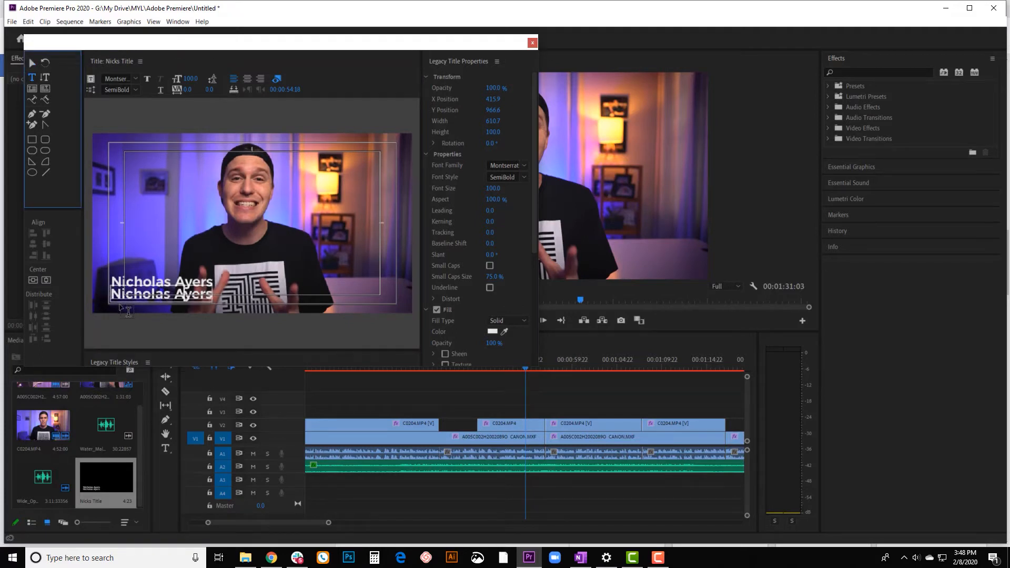
left_click_drag(113, 295, 234, 296)
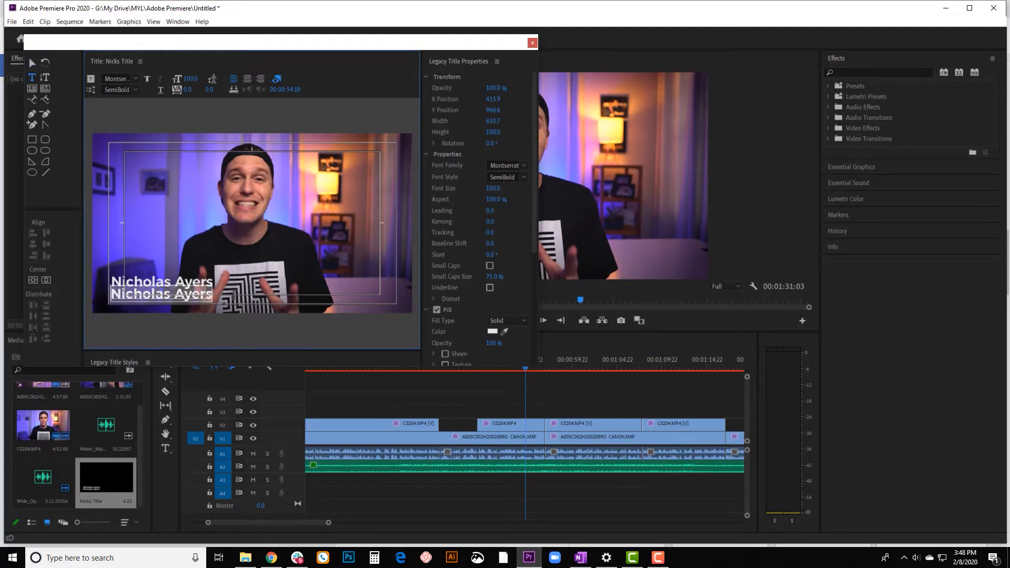
key("Caps_Lock")
type("M")
key("Caps_Lock")
type("ade You")
key("Caps_Lock")
type("L")
key("Caps_Lock")
type("ook")
key("Caps_Lock")
type("V")
key("Caps_Lock")
type("ideo")
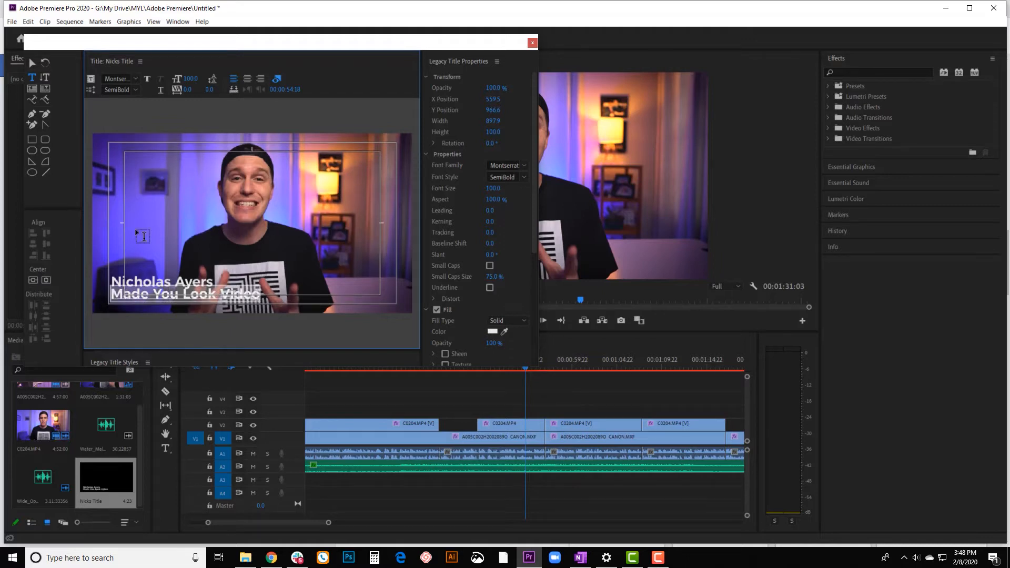
Reduce the font size of the "Made You Look Video" line to 51 and deselect it.
left_click_drag(191, 87, 150, 66)
left_click(31, 62)
left_click(126, 228)
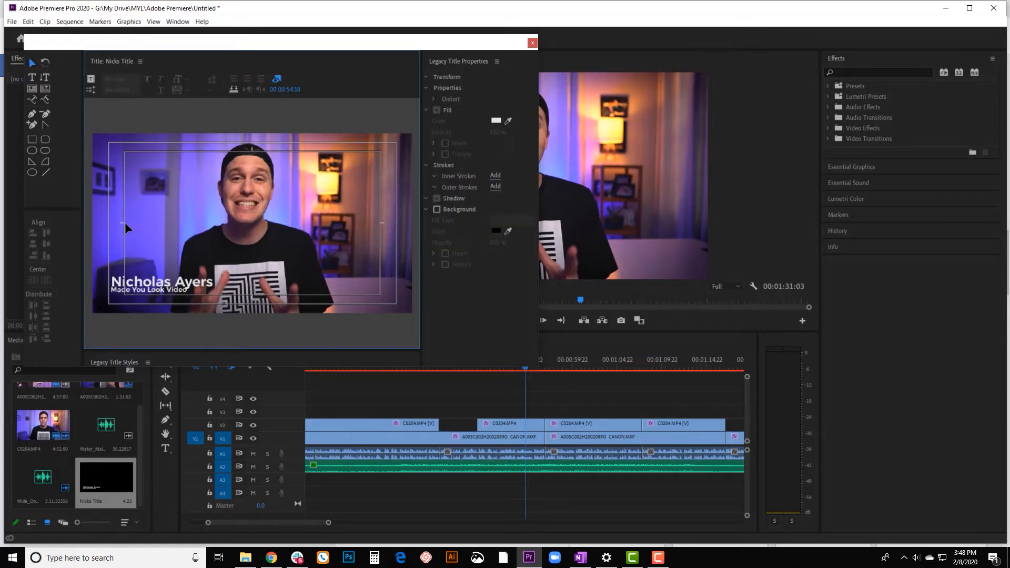
Select both text lines together and centre them horizontally in the frame.
left_click(118, 284)
left_click(140, 255)
left_click(143, 288)
left_click(143, 283, "shift")
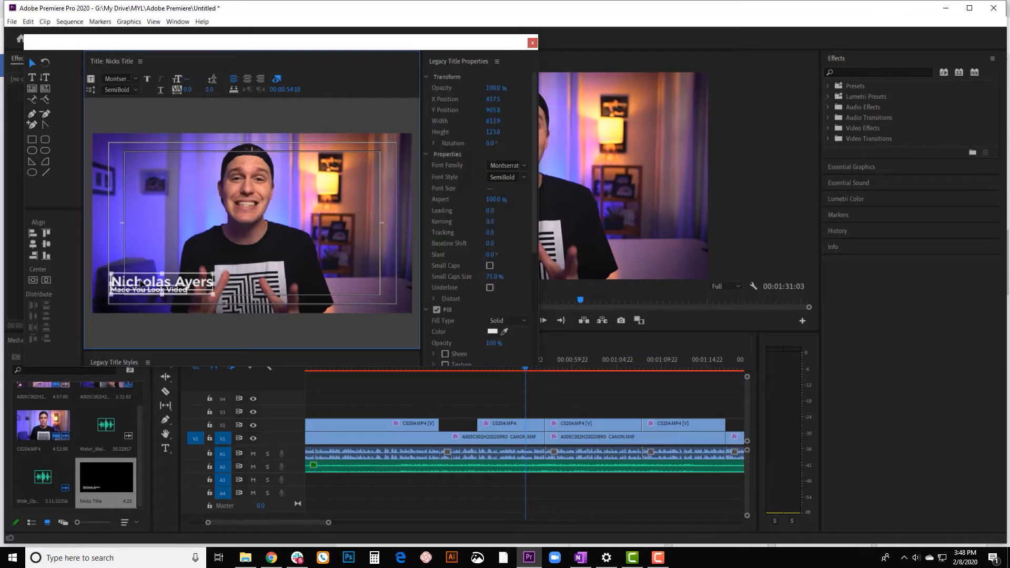
left_click(45, 280)
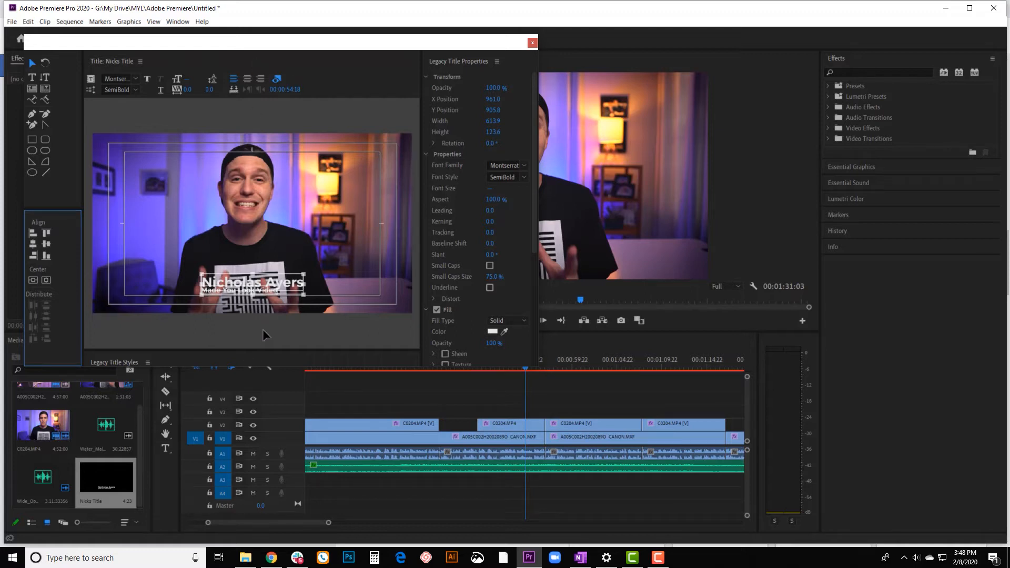
Move both text lines together back to the frame's lower-left corner, starting at the outer safe margin.
left_click(265, 287)
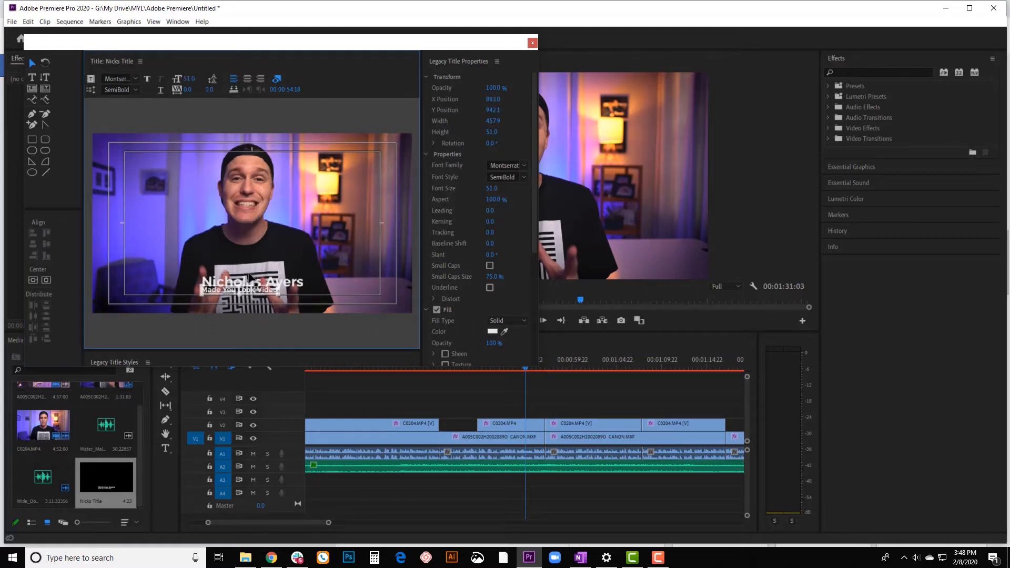
left_click(258, 286)
left_click(256, 291, "shift")
left_click_drag(258, 288, 178, 289)
left_click(156, 263)
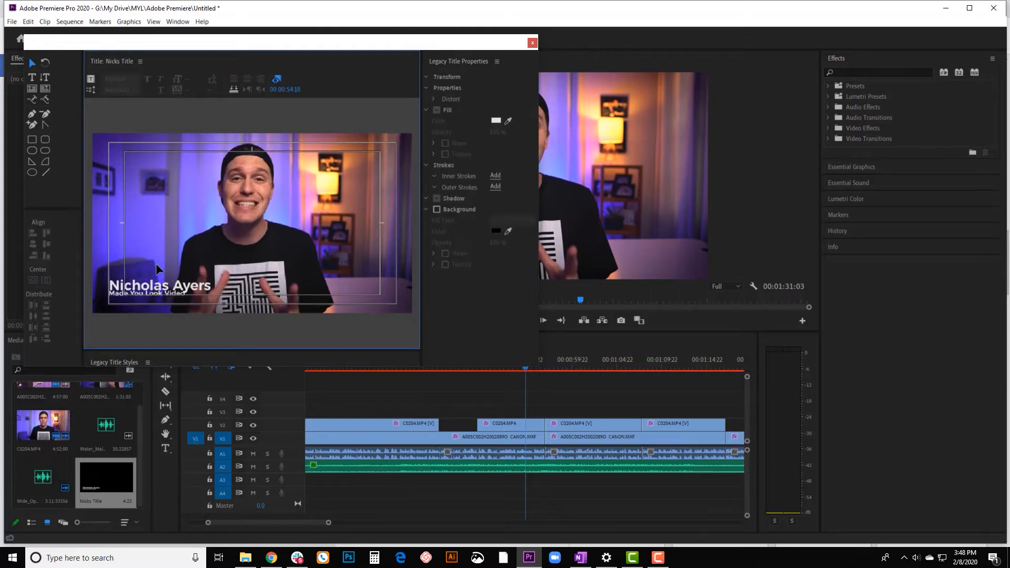
Open a small gap between the text lines by nudging the name up and the "Made You Look Video" line down.
left_click(156, 287)
key("Up")
key("Up")
key("Up")
key("Up")
key("Up")
key("Up")
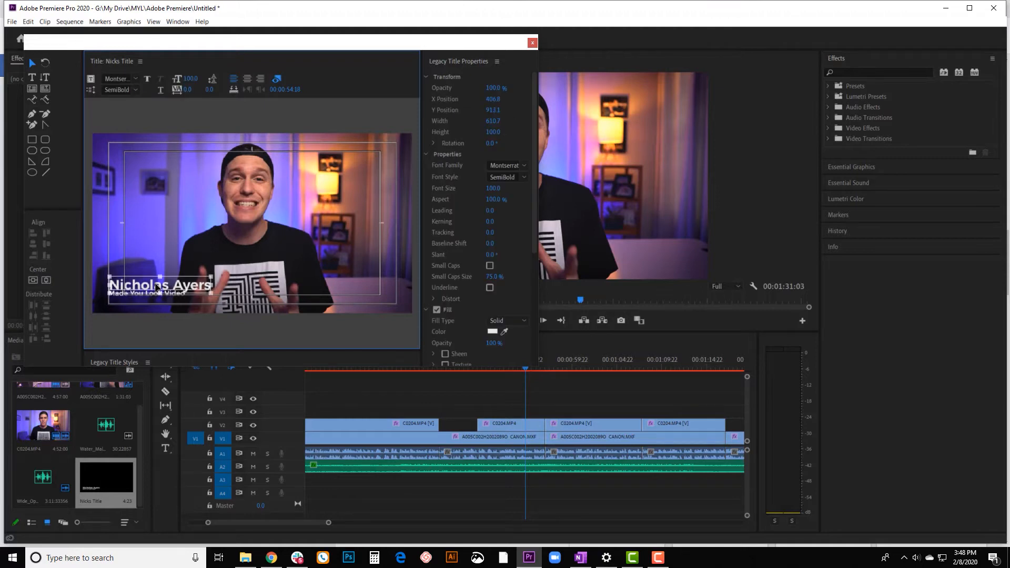
left_click(147, 245)
left_click(161, 298)
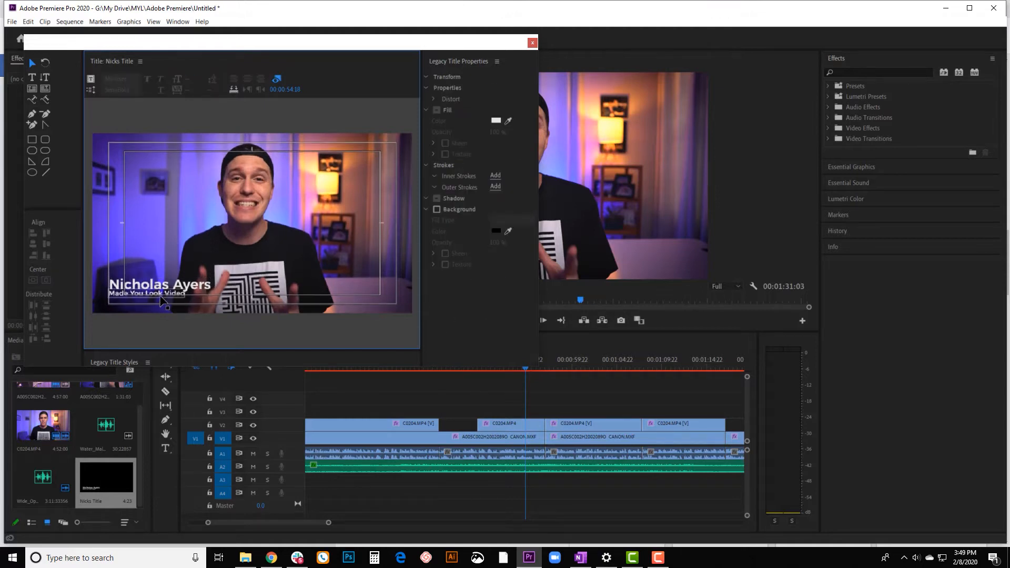
left_click(158, 250)
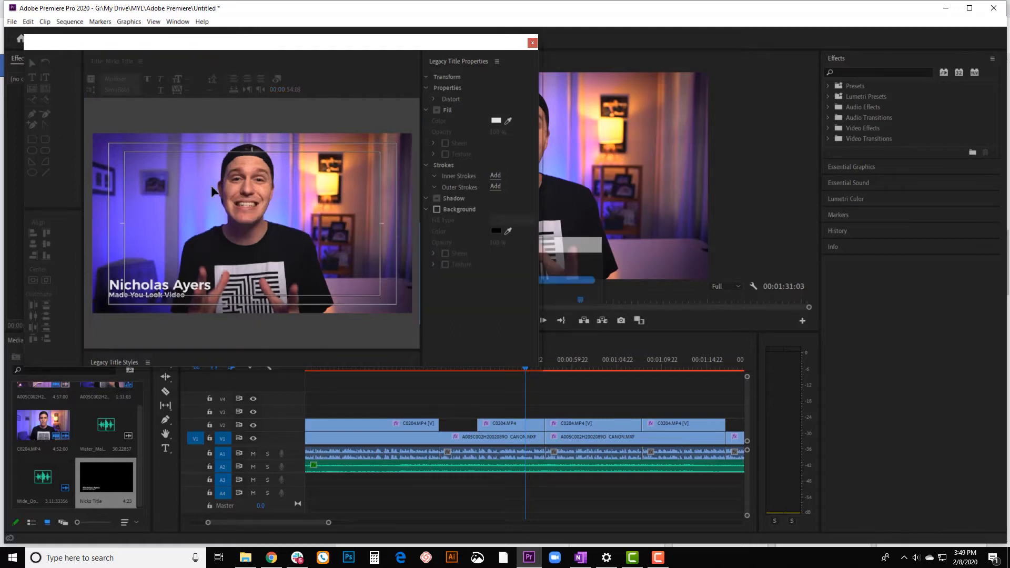
Draw a rectangle about 860 × 219 over both text lines from the frame's left edge and fill it with black.
left_click(34, 140)
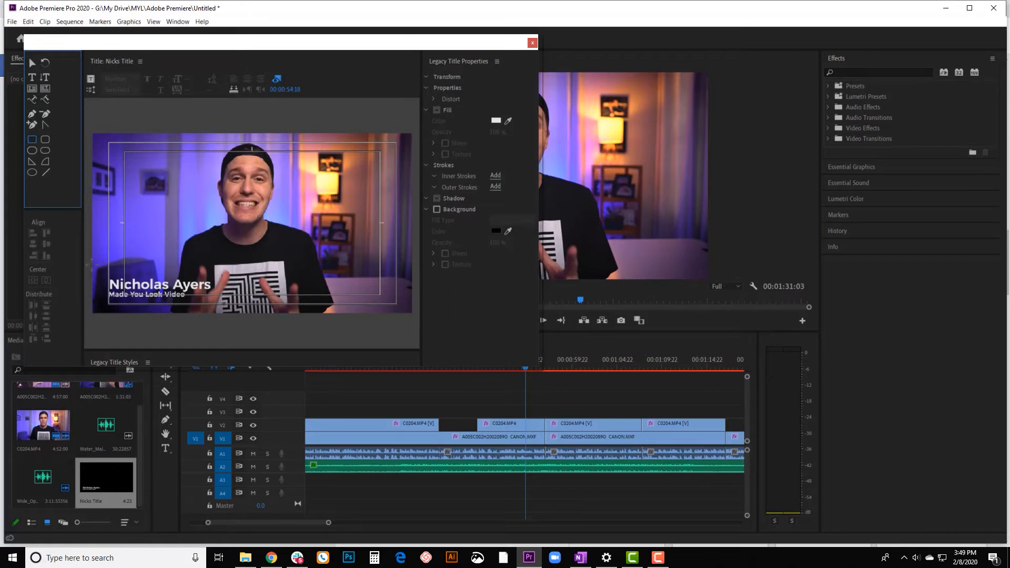
left_click_drag(91, 267, 234, 304)
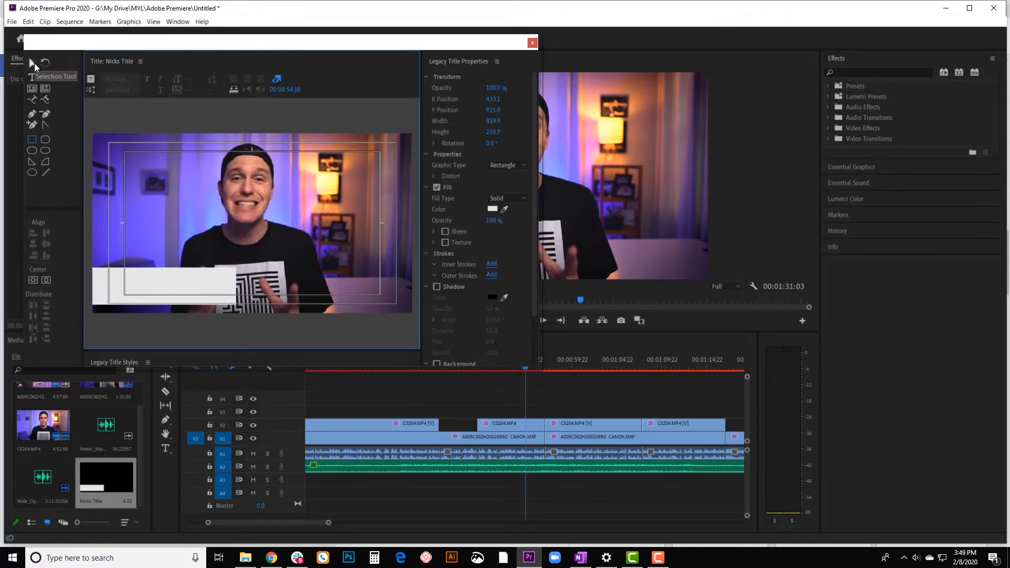
left_click(31, 63)
left_click(192, 271)
left_click(493, 209)
left_click_drag(444, 298, 377, 196)
left_click(616, 202)
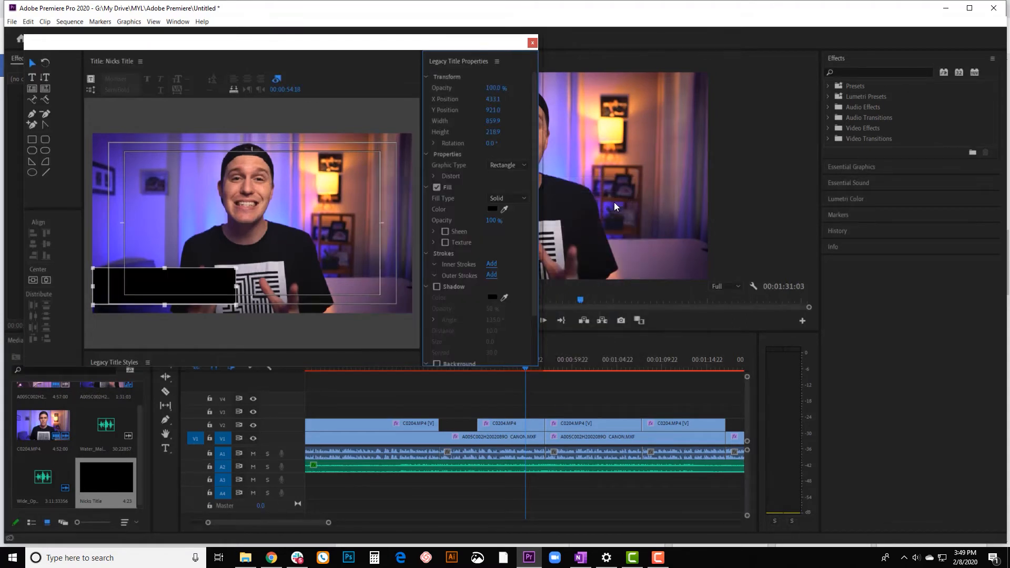
left_click(202, 236)
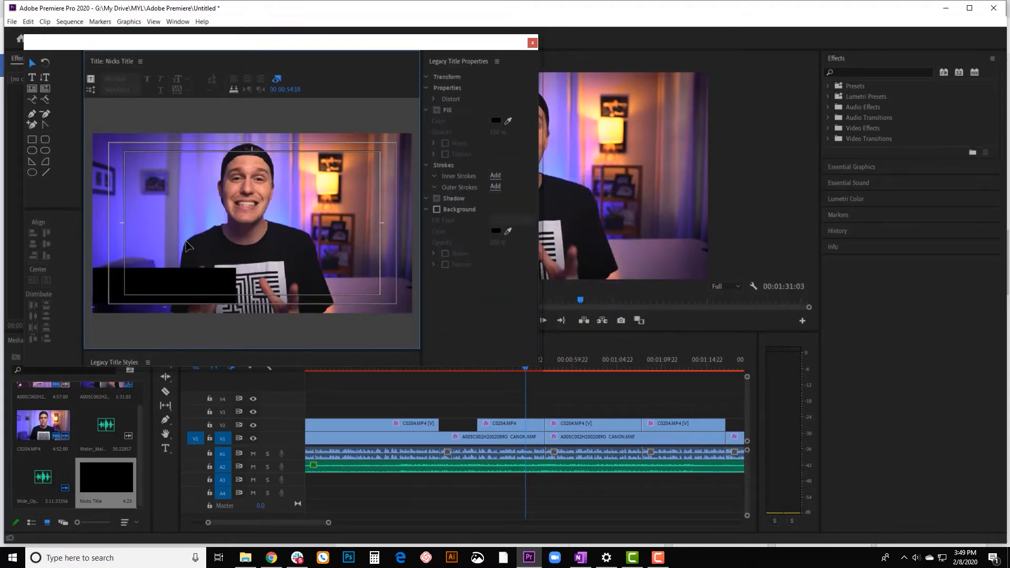
Try arranging the black rectangle with Send to Back, and delete the rectangle.
left_click(202, 293)
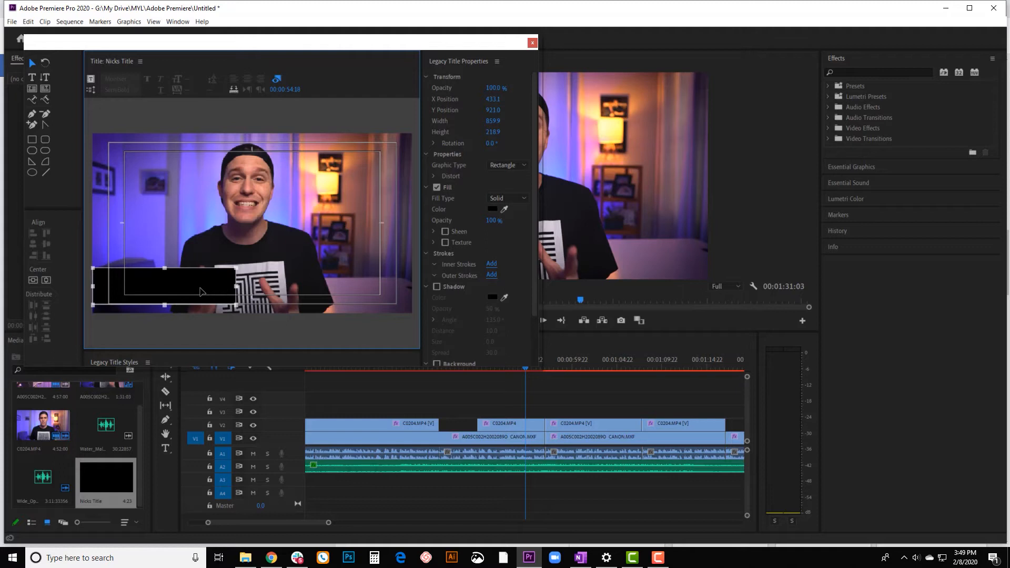
right_click(201, 291)
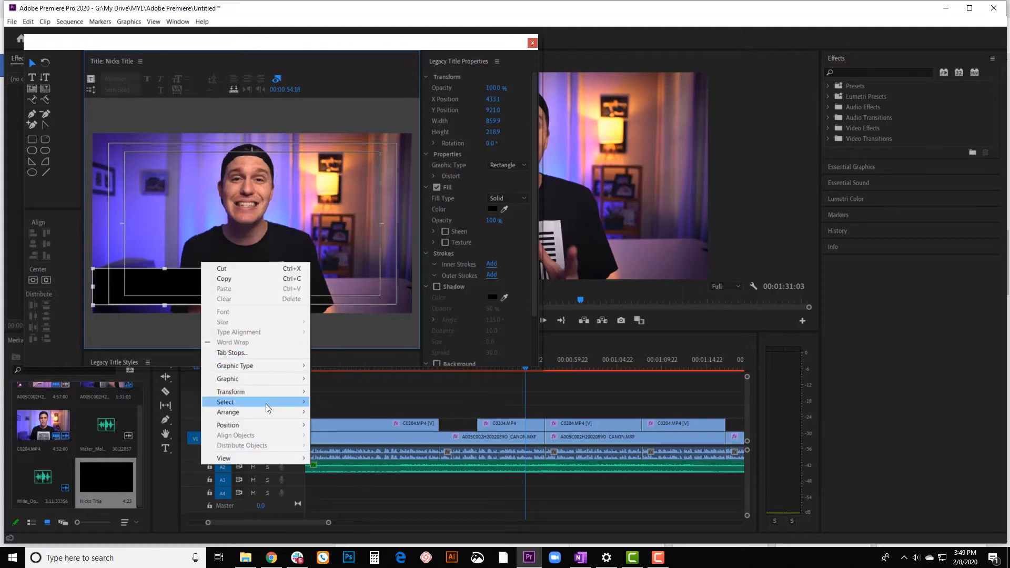
mouse_move(267, 409)
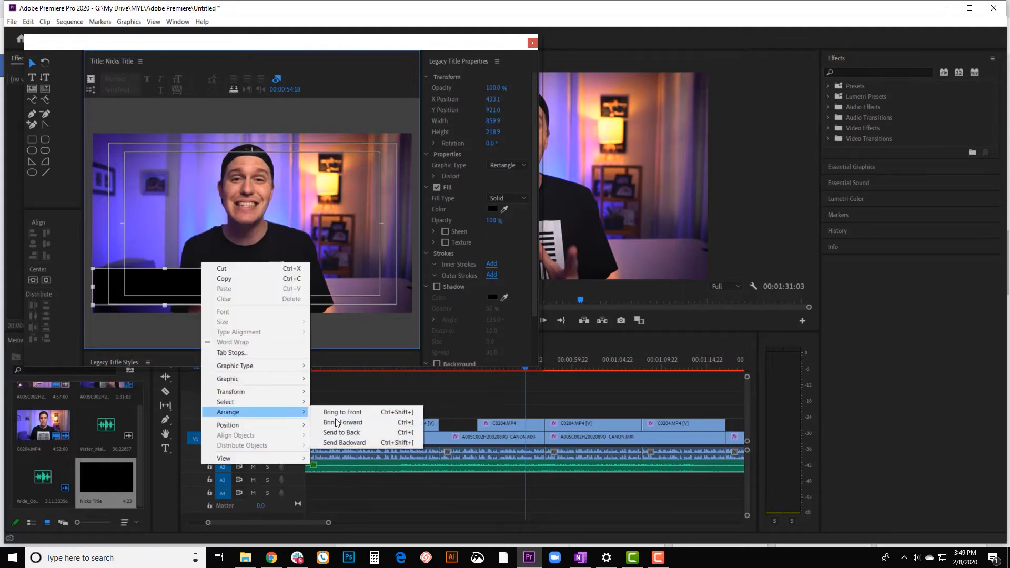
left_click(361, 432)
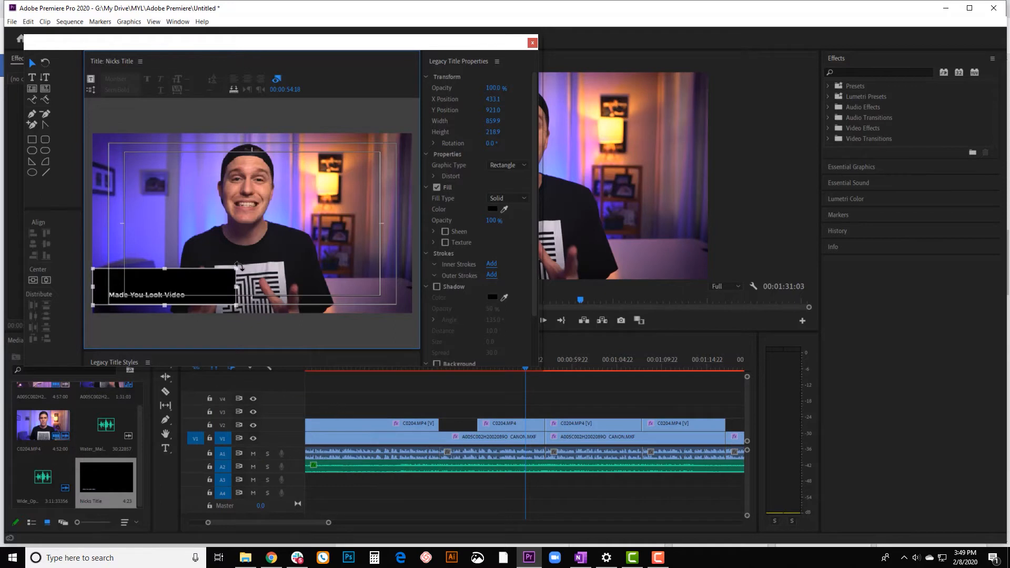
key("Delete")
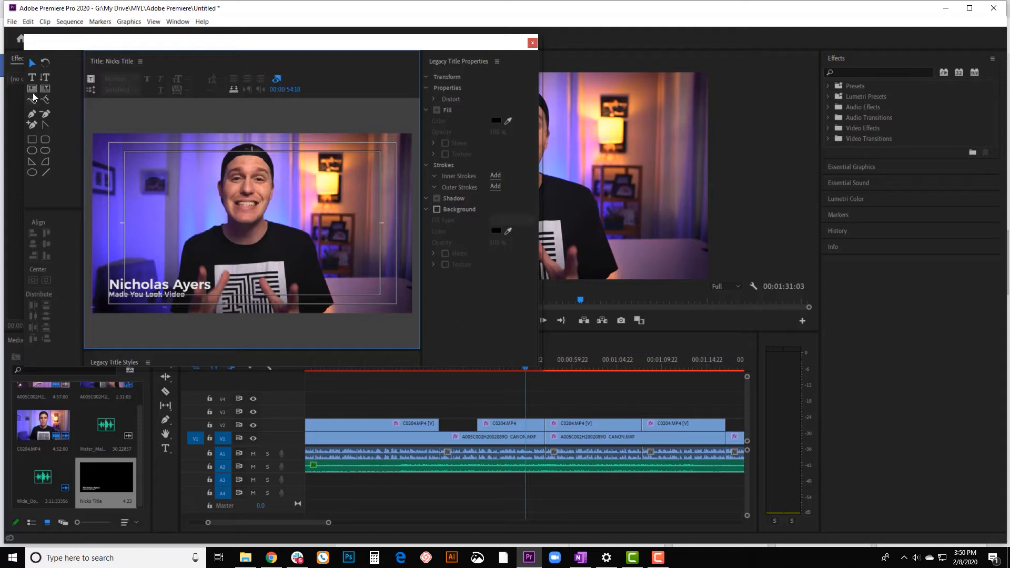
Draw a new black rectangle about 822 × 213 over both text lines, starting at the frame's left edge.
left_click(33, 139)
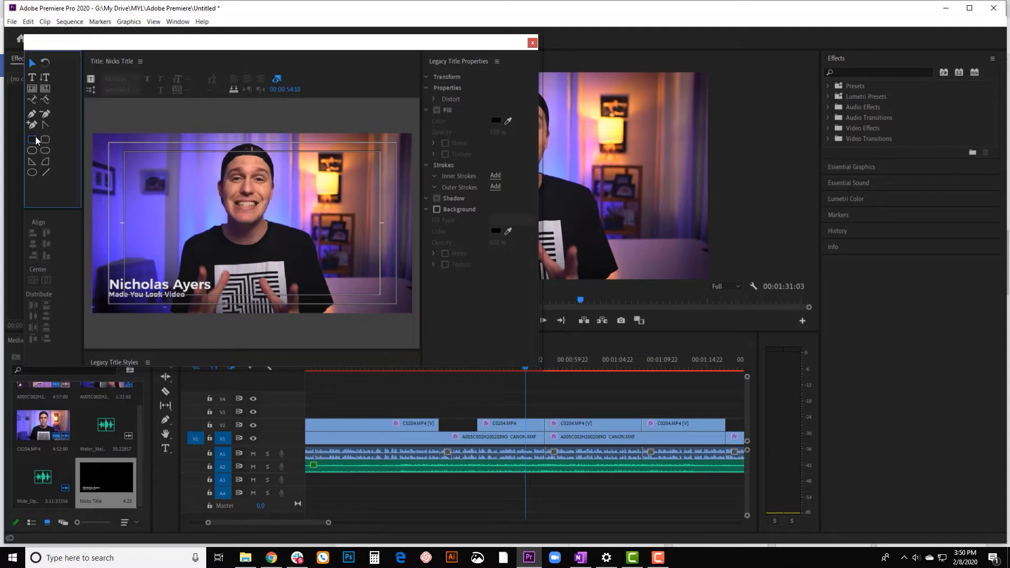
left_click_drag(90, 268, 227, 302)
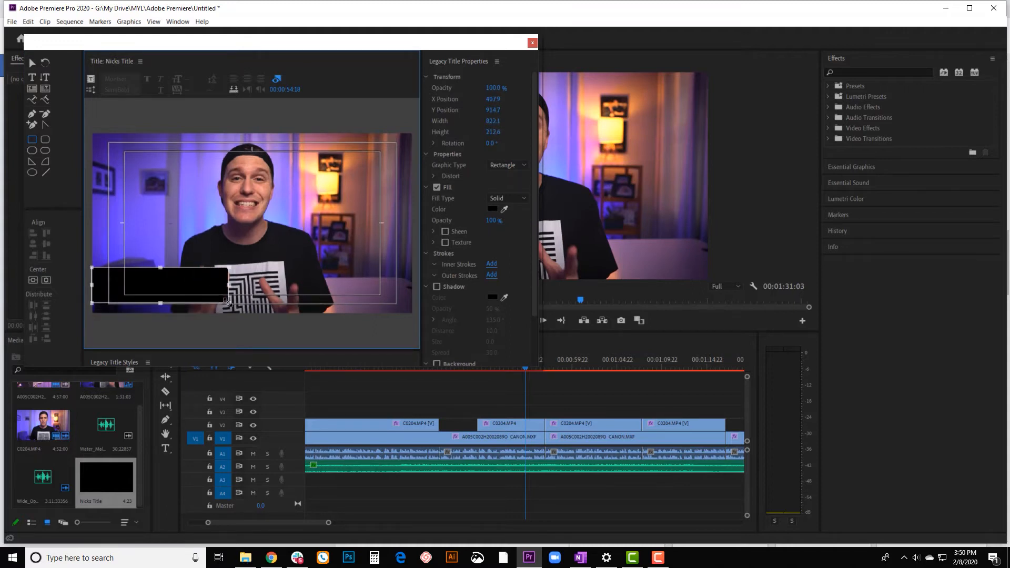
Send the black rectangle behind the name and the "Made You Look Video" text line.
left_click(31, 63)
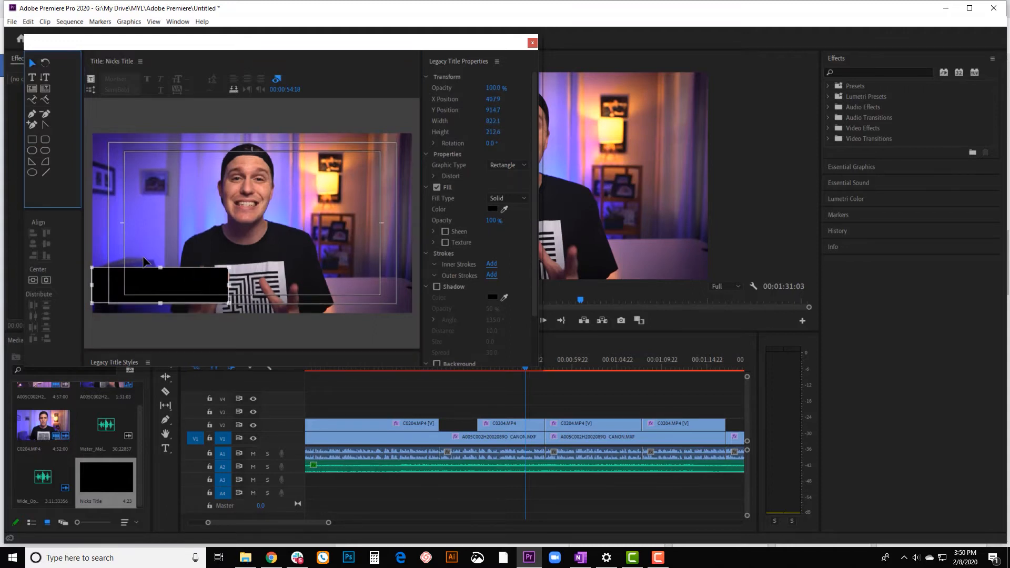
left_click(160, 284)
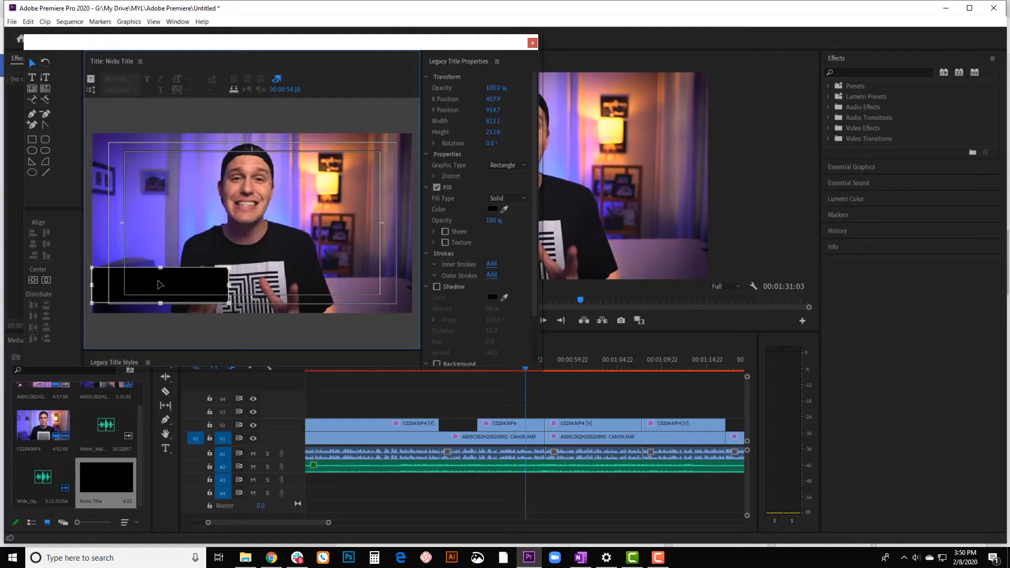
key("ctrl+shift+bracketleft")
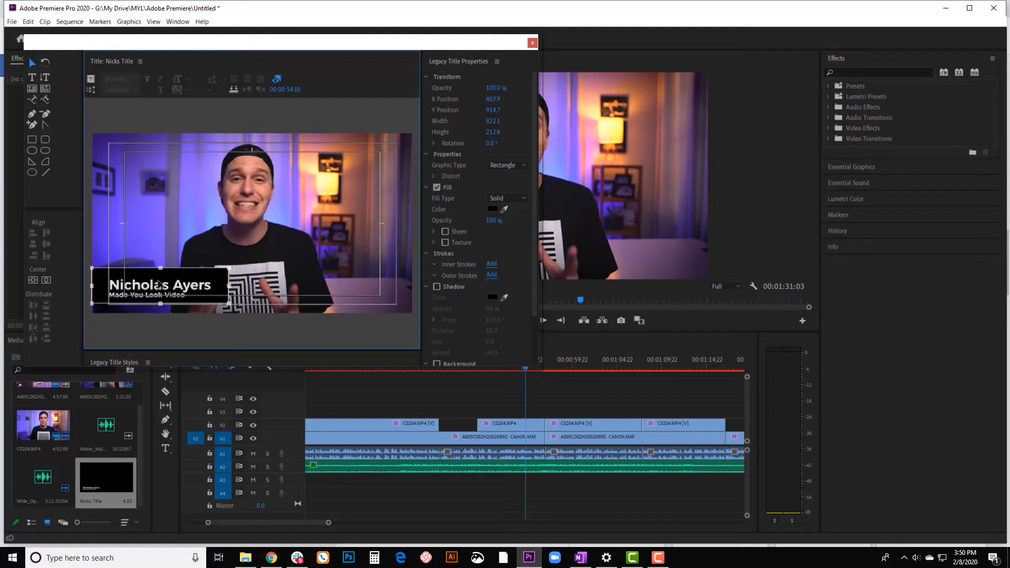
left_click(149, 240)
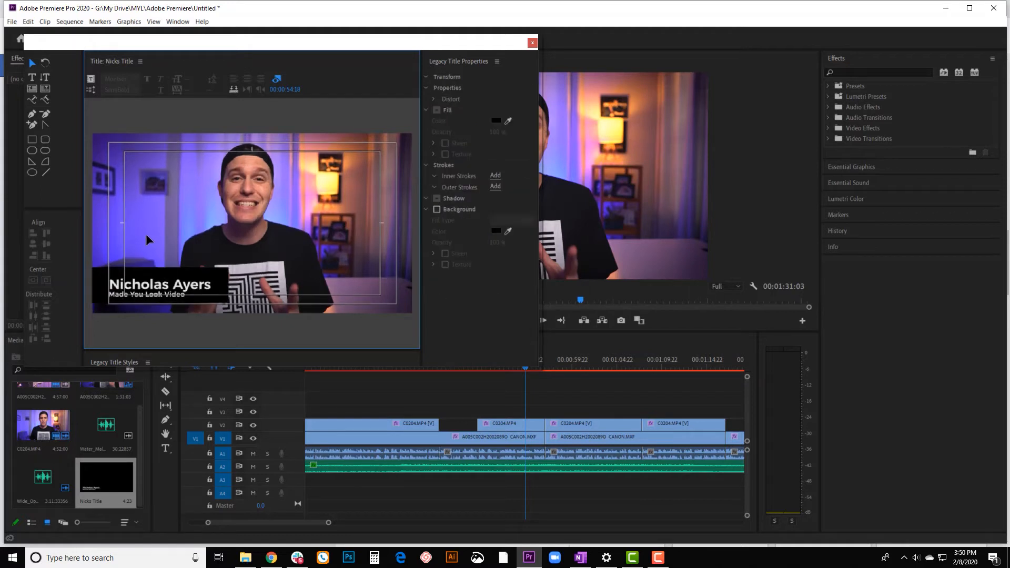
Lower the black rectangle's upper edge to a height of about 178 and set its fill opacity to 75%.
left_click(167, 270)
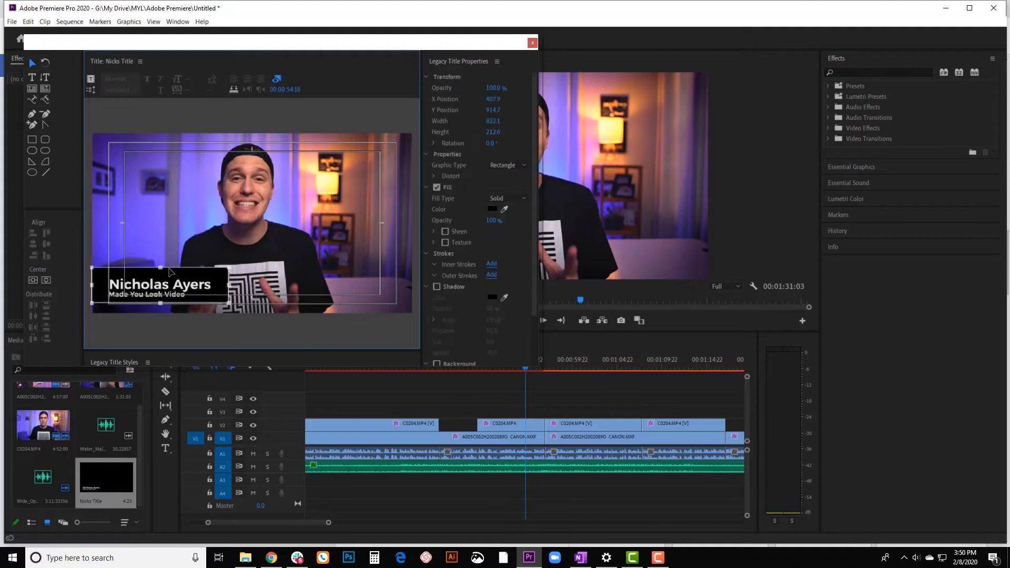
left_click_drag(160, 272, 161, 274)
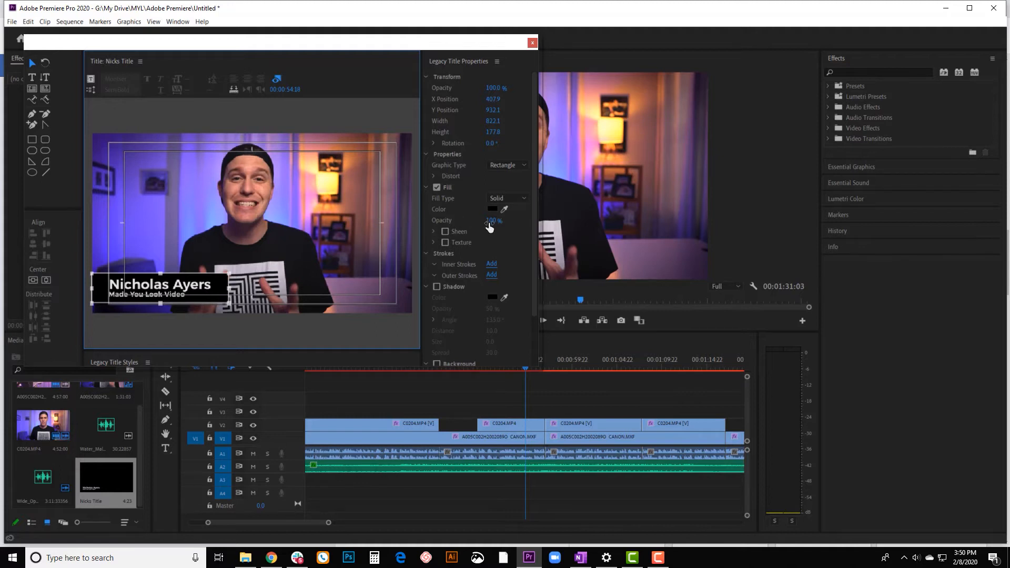
left_click_drag(495, 221, 482, 221)
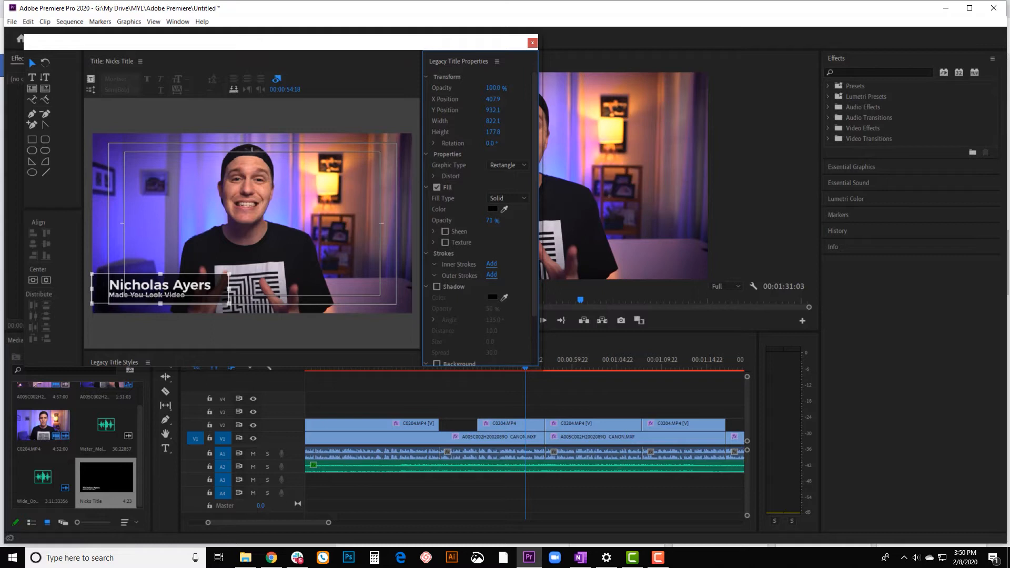
left_click(302, 251)
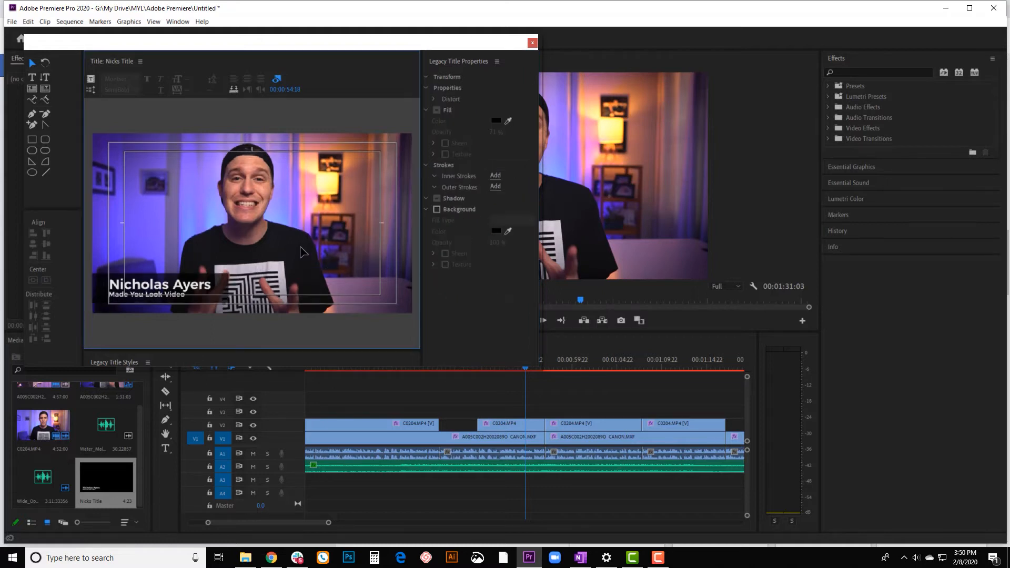
left_click(222, 294)
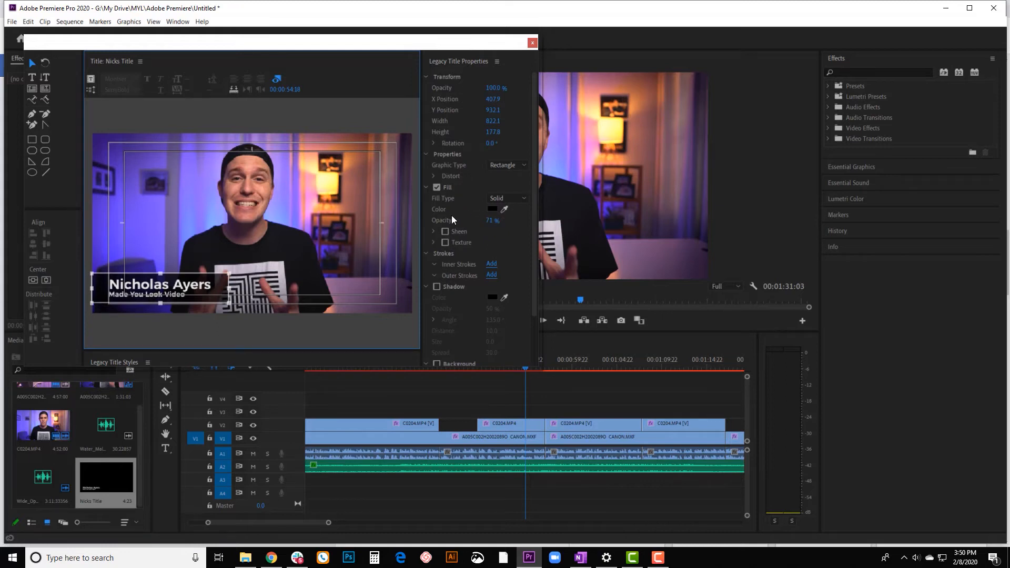
left_click_drag(486, 222, 471, 222)
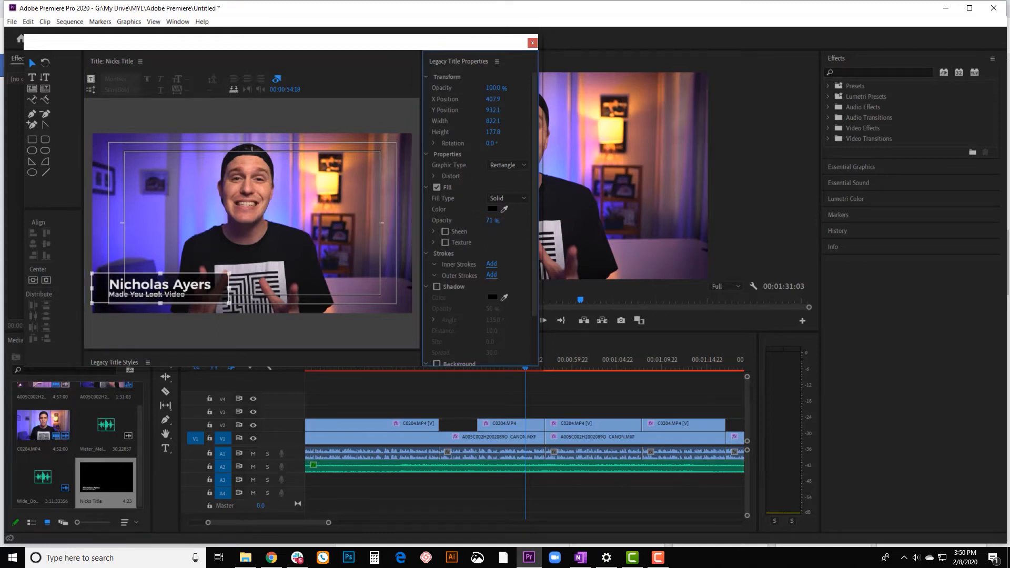
left_click(492, 220)
key("Return")
left_click(206, 212)
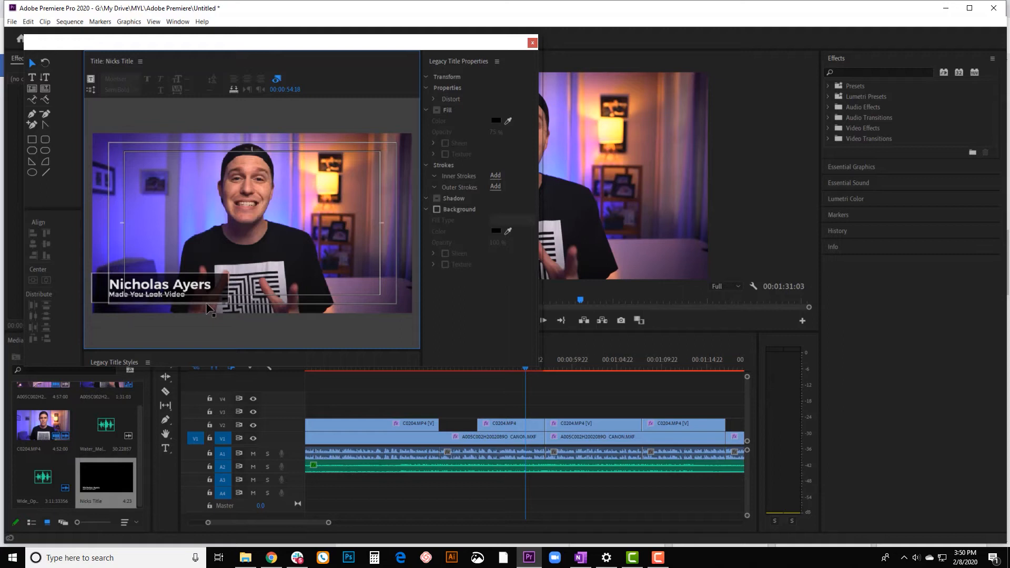
Close the title designer and place the title clip on V3, ending at the cut near 00:00:57, with the playhead over it.
left_click(533, 45)
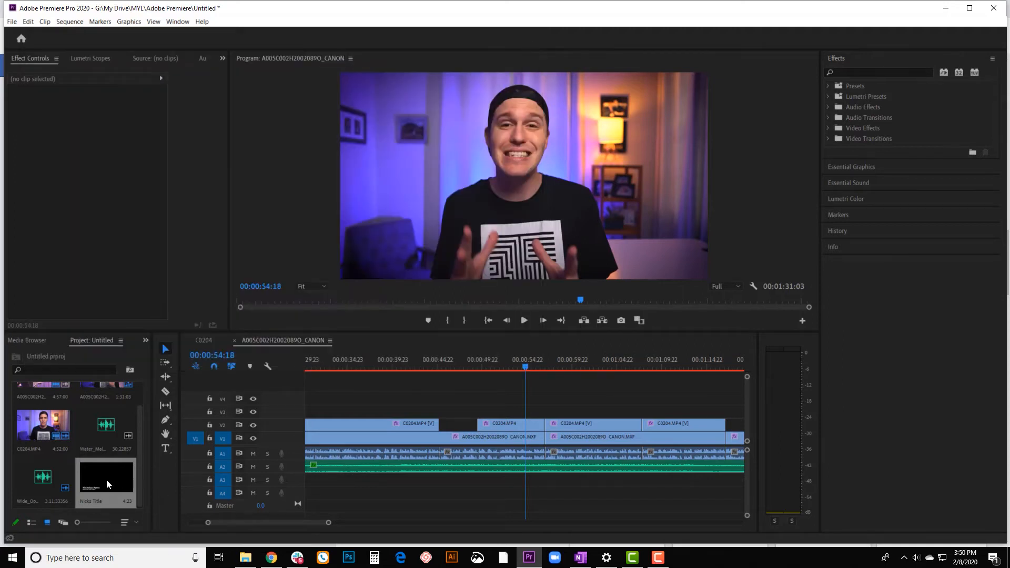
left_click_drag(106, 479, 500, 412)
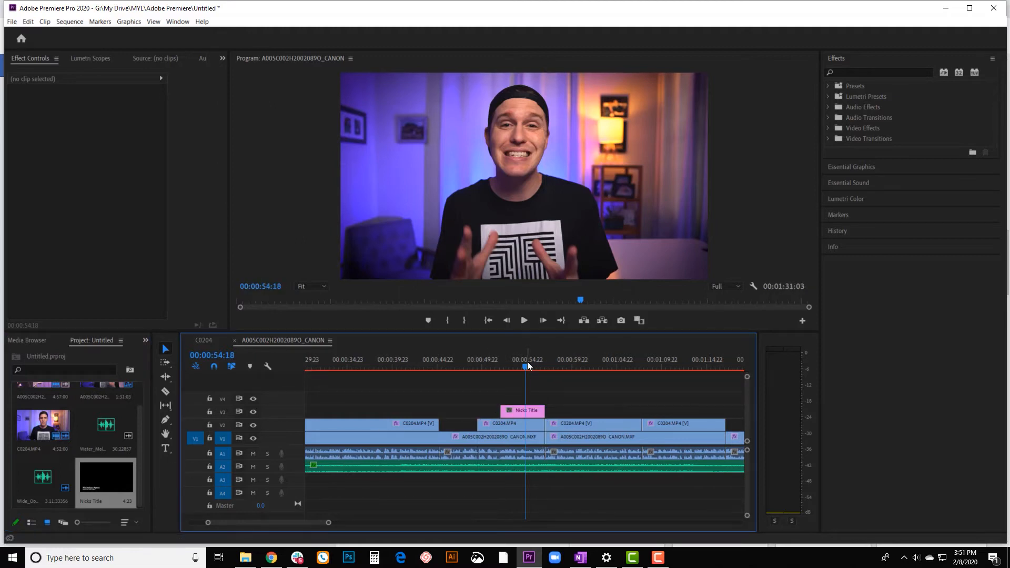
left_click(528, 363)
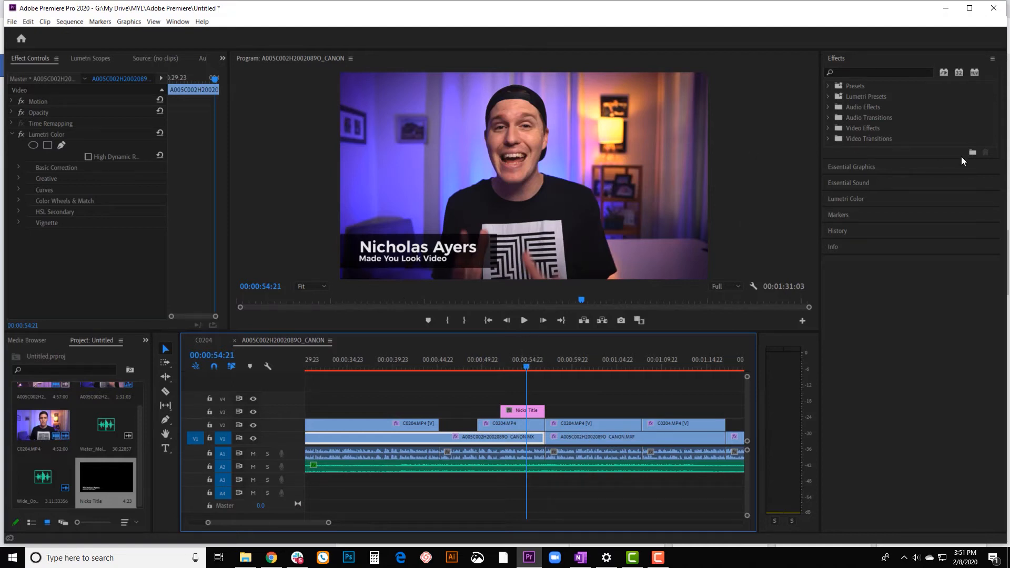
Apply the Wipe video transition to the start of the title clip on V3.
left_click(828, 139)
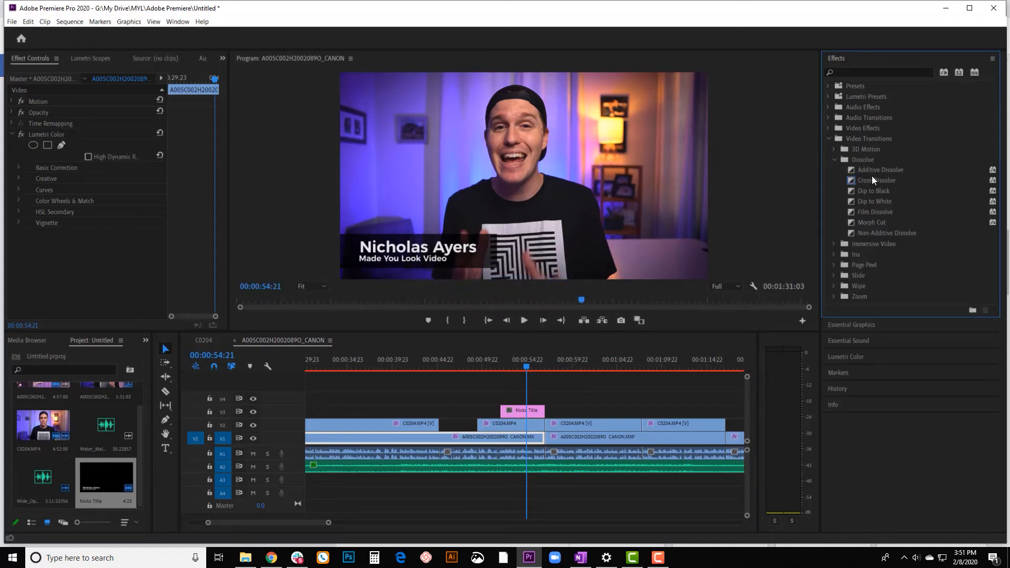
left_click(834, 287)
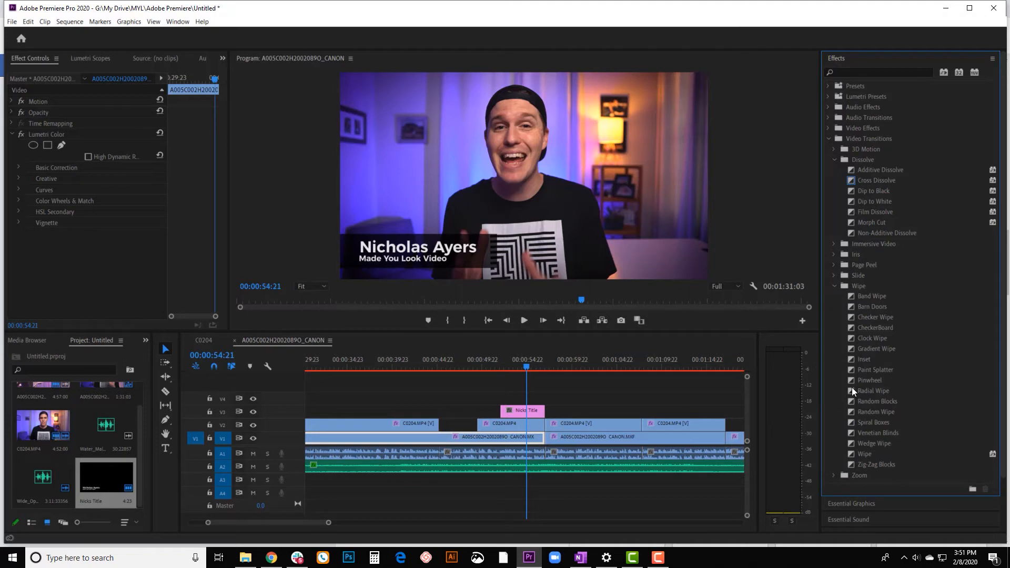
left_click_drag(865, 454, 503, 412)
left_click(507, 365)
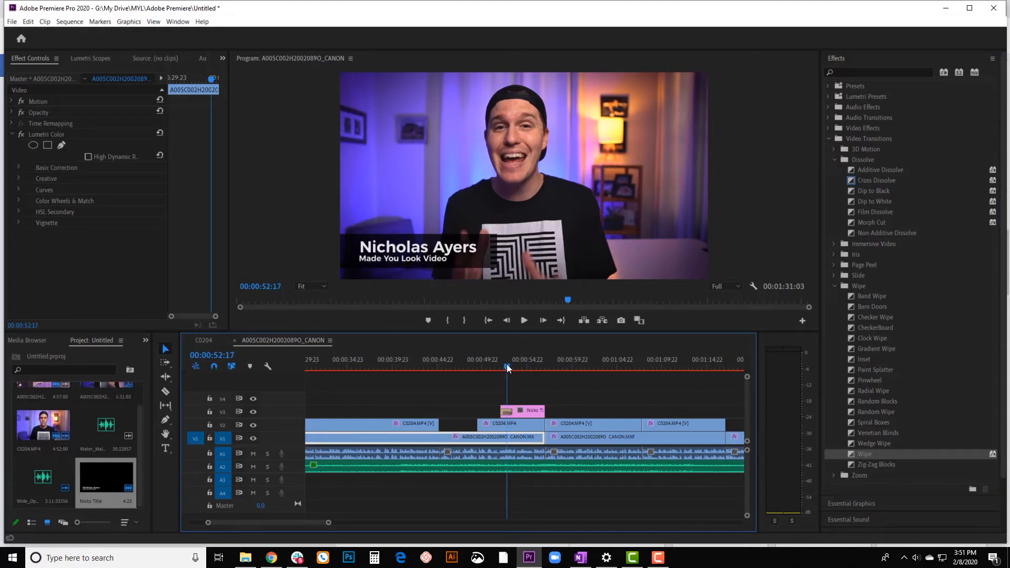
Shorten the Wipe transition at the title clip's start and play the title's entrance from 00:00:51:18.
key("equal")
key("equal")
left_click_drag(544, 413, 515, 414)
mouse_move(505, 365)
left_mouse_down()
mouse_move(482, 365)
mouse_move(517, 365)
mouse_move(492, 366)
left_mouse_up()
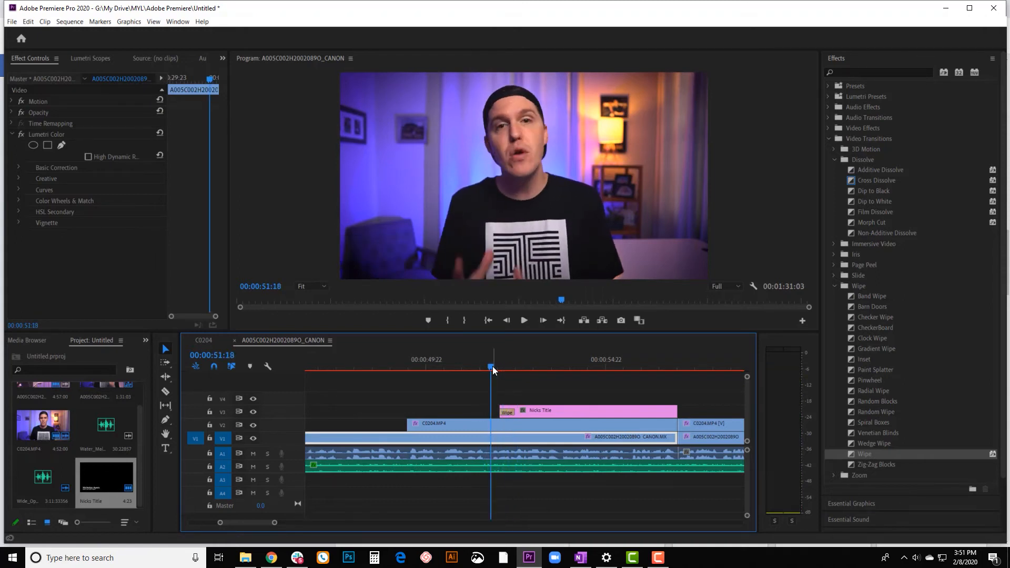
key("space")
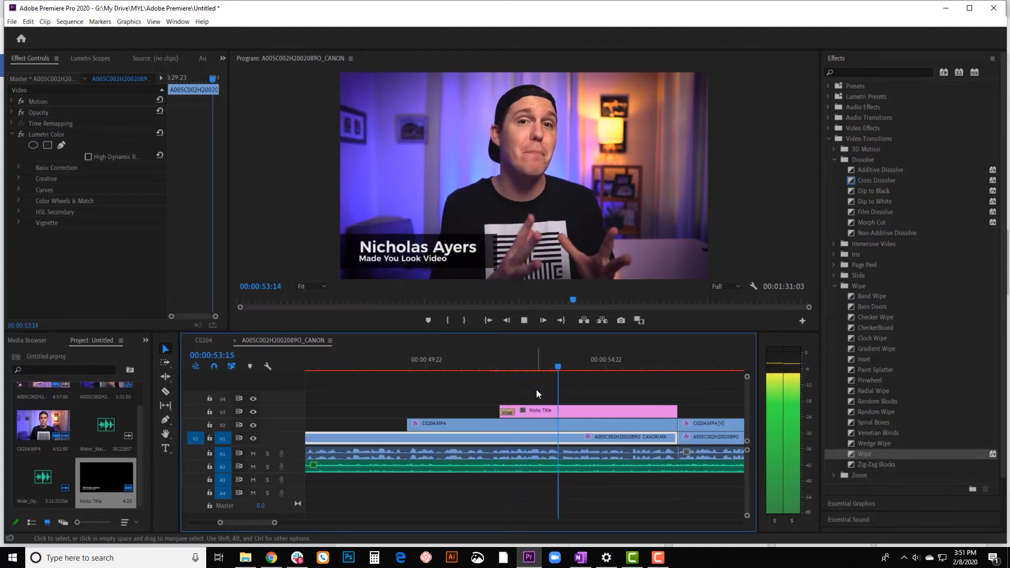
key("space")
Add an 11-frame Wipe transition to the end of the title clip and play through its exit.
left_click_drag(864, 454, 666, 412)
key("space")
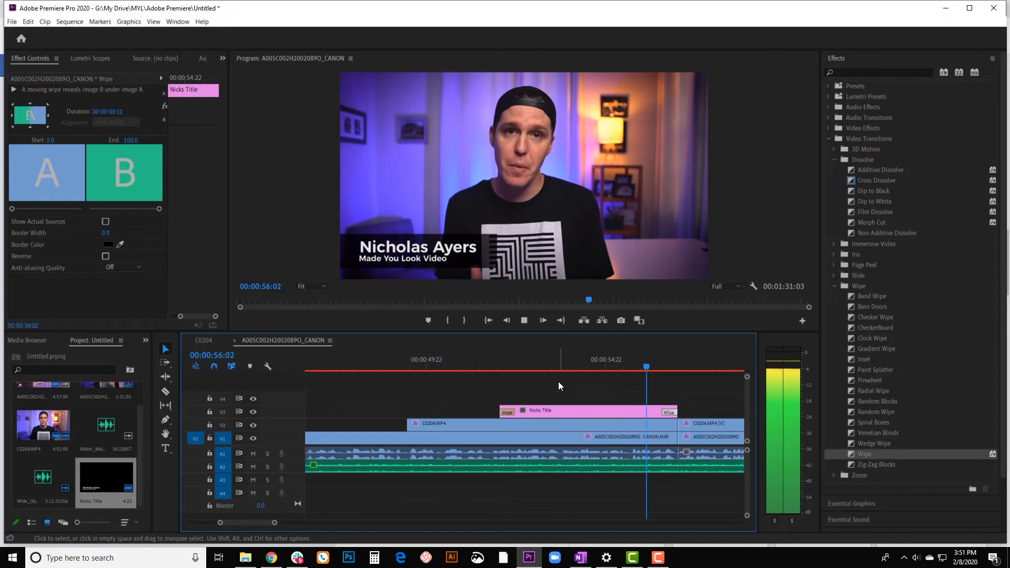
key("space")
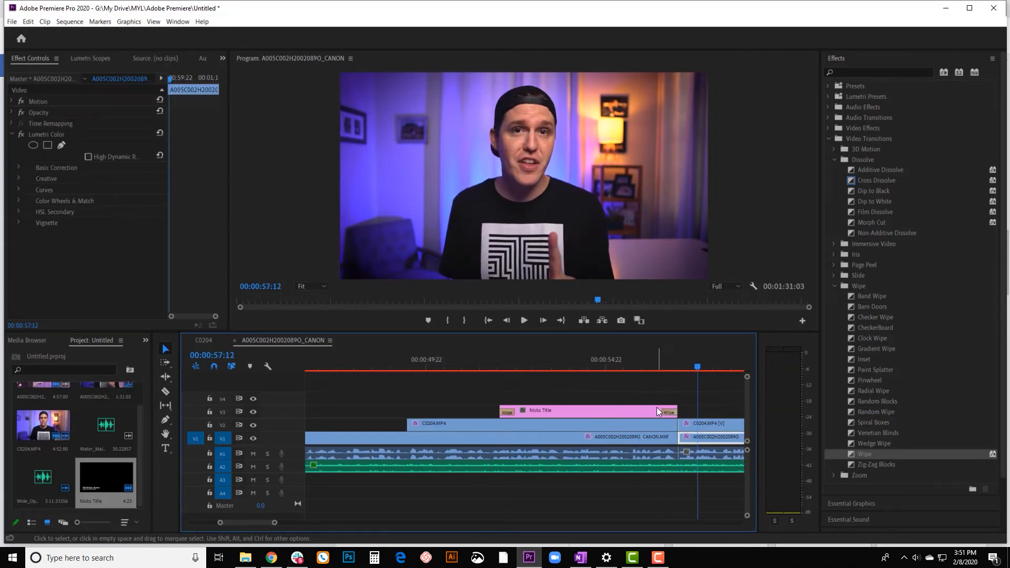
Reopen the title for editing and delete the black rectangle behind the text.
double_click(598, 410)
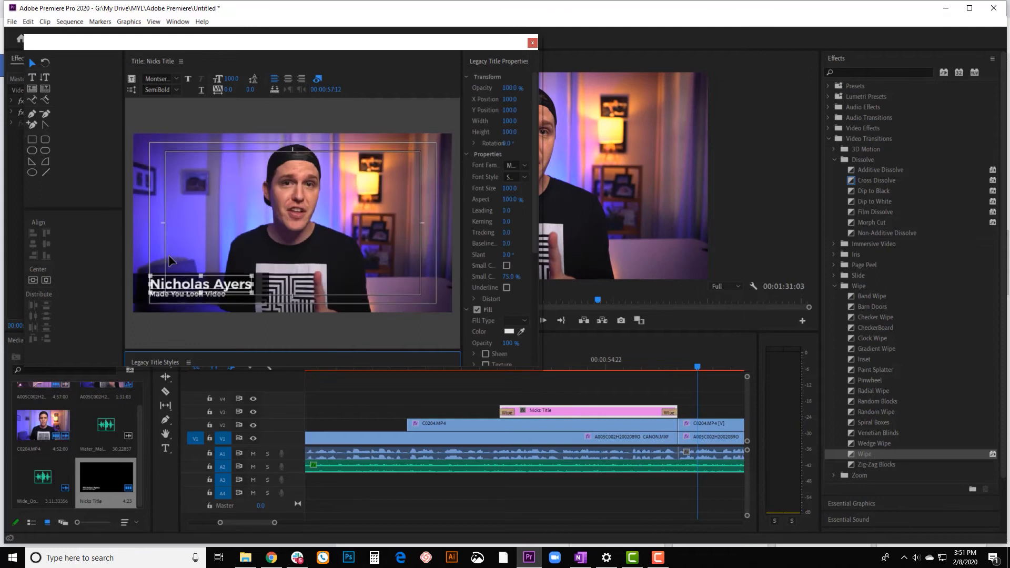
left_click(198, 243)
left_click(266, 298)
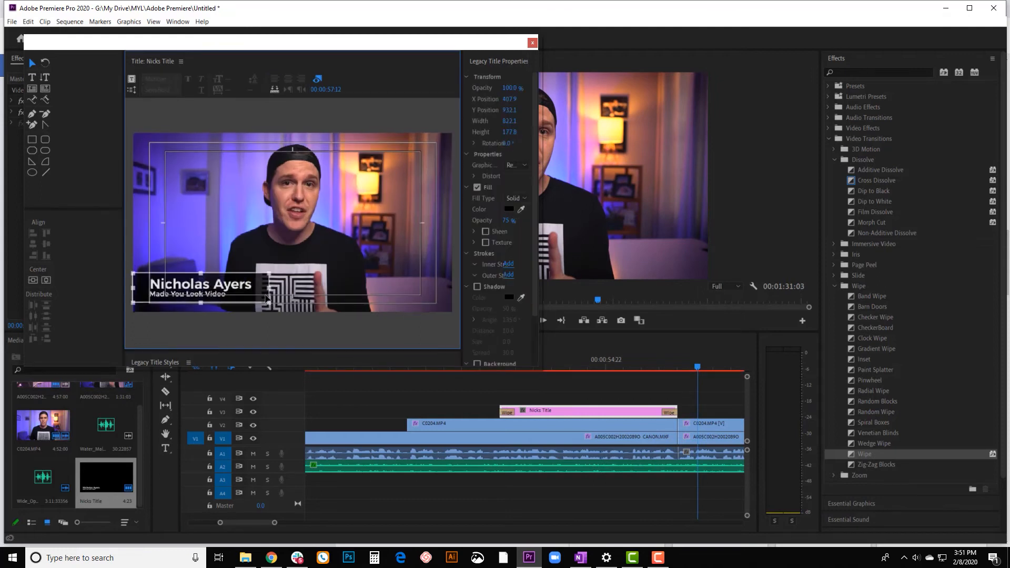
key("Delete")
Add a black shadow with 100% opacity to the name text, close the title designer, and view the title at 00:00:54:20.
left_click(231, 293)
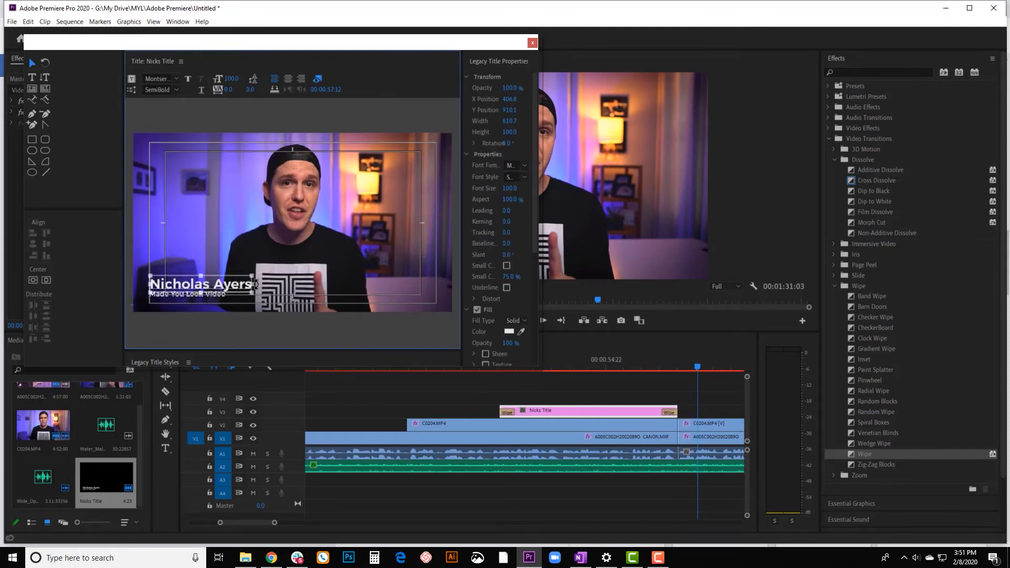
left_click_drag(464, 258, 440, 257)
scroll(455, 264, "down", 4)
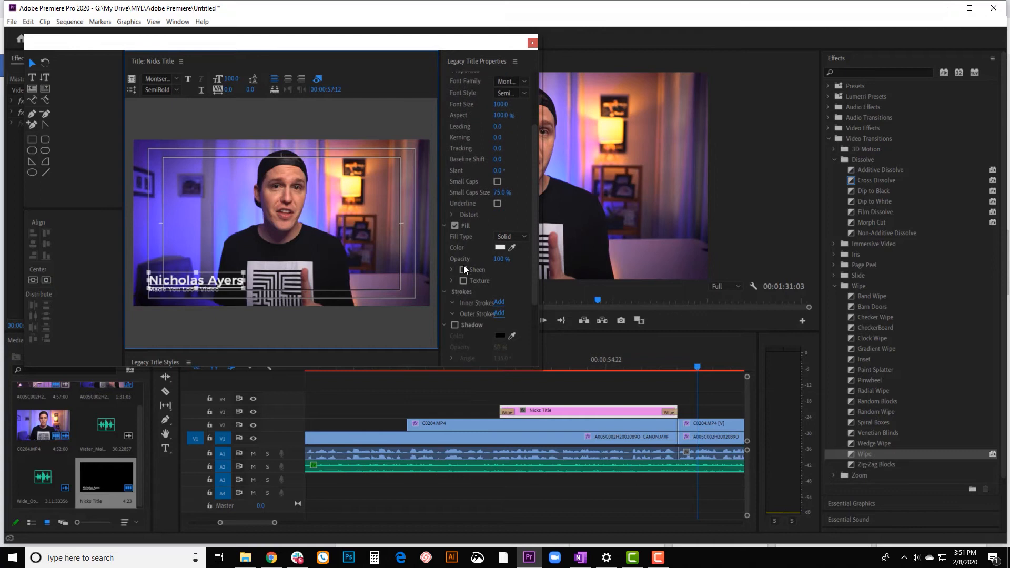
left_click(454, 324)
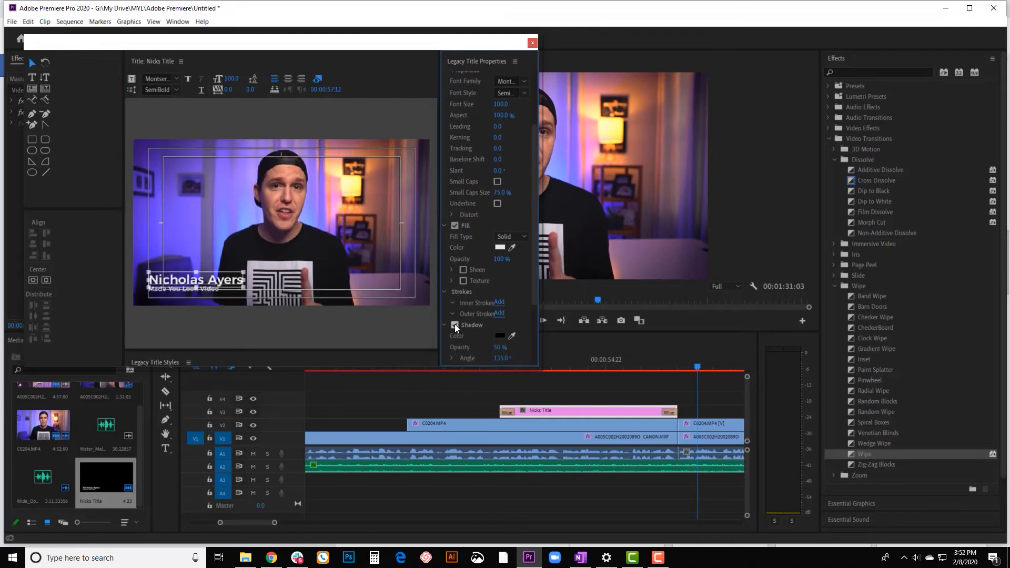
scroll(487, 342, "down", 3)
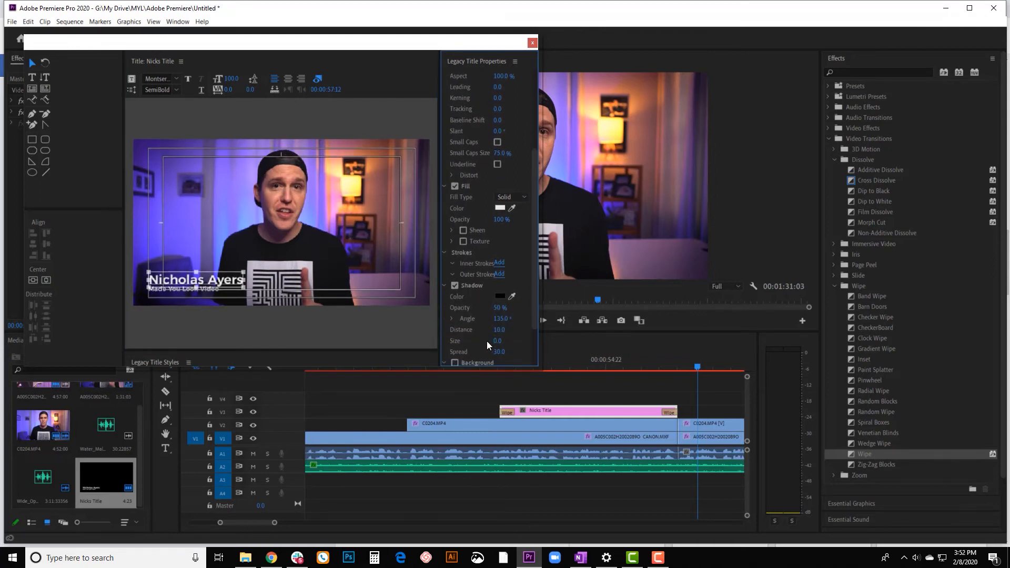
left_click_drag(500, 291, 505, 295)
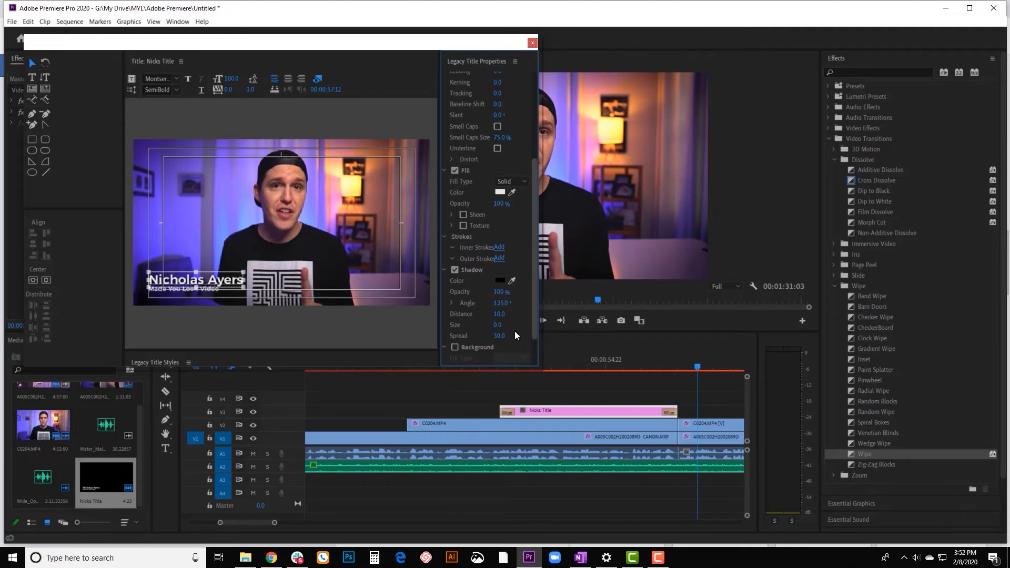
left_click(498, 325)
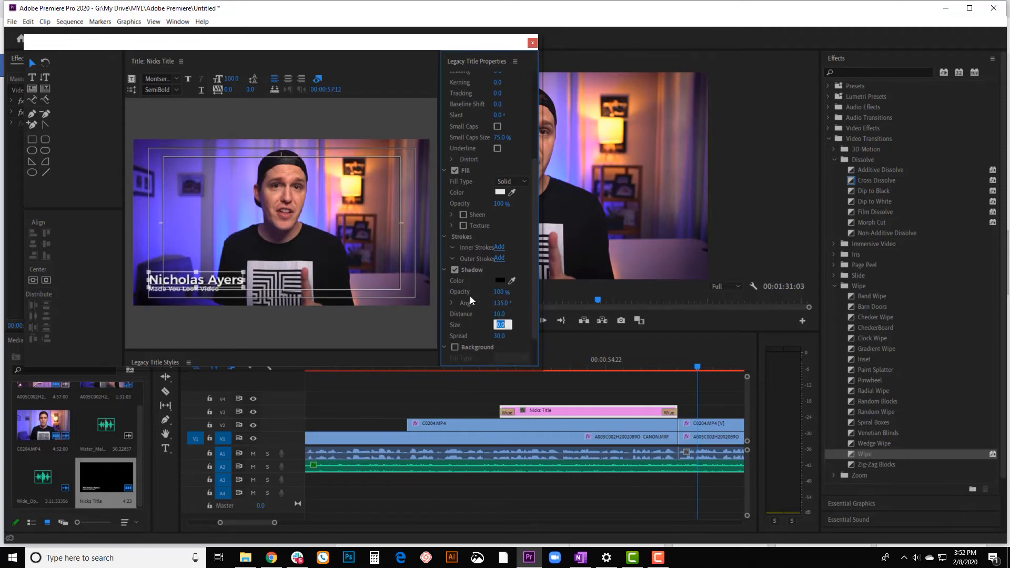
left_click(387, 321)
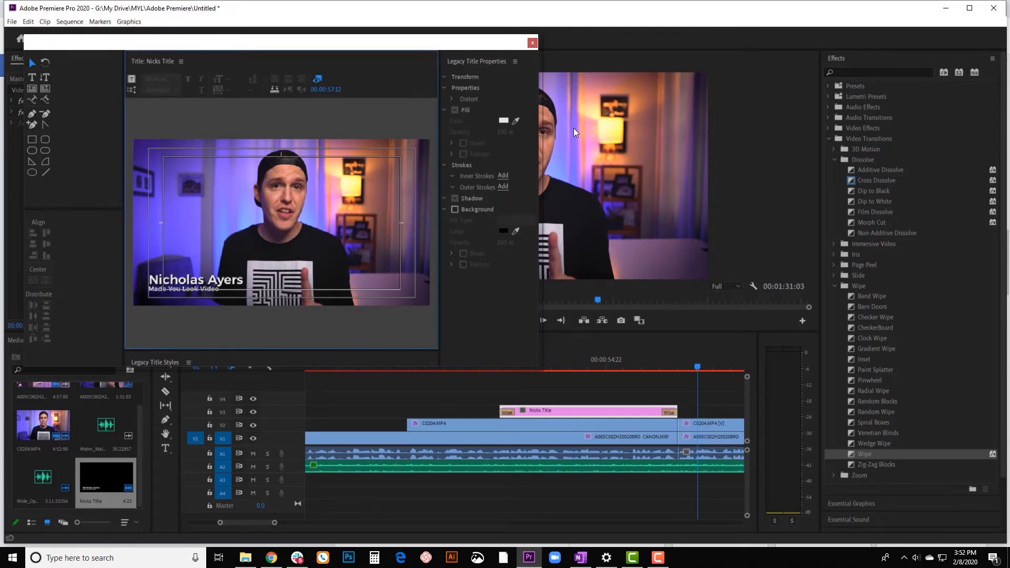
left_click(532, 42)
left_click(603, 360)
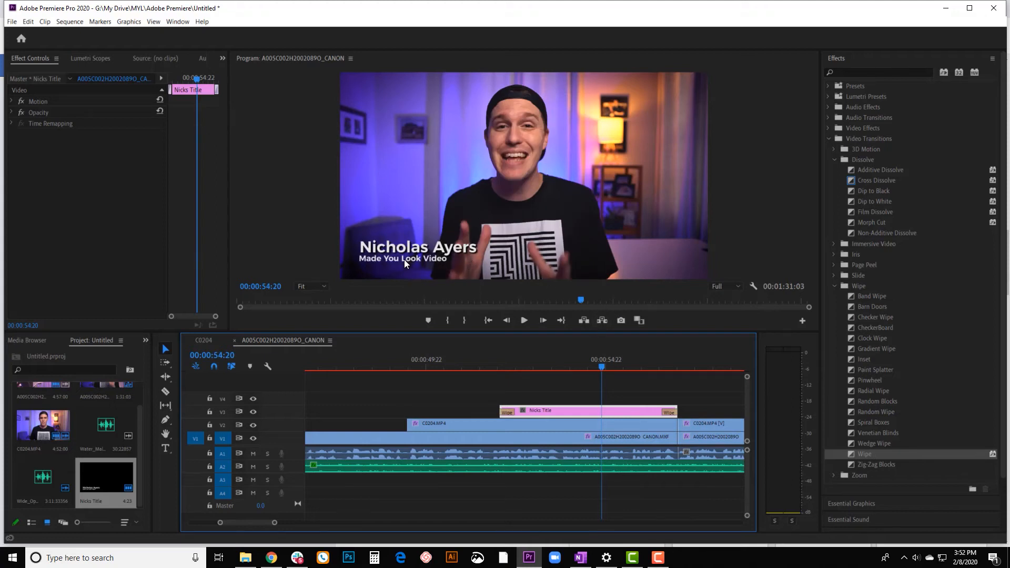
Nudge the "Made You Look Video" line slightly right under the name, close the title designer, and review the title near its start.
double_click(573, 412)
left_click(212, 293)
key("Right")
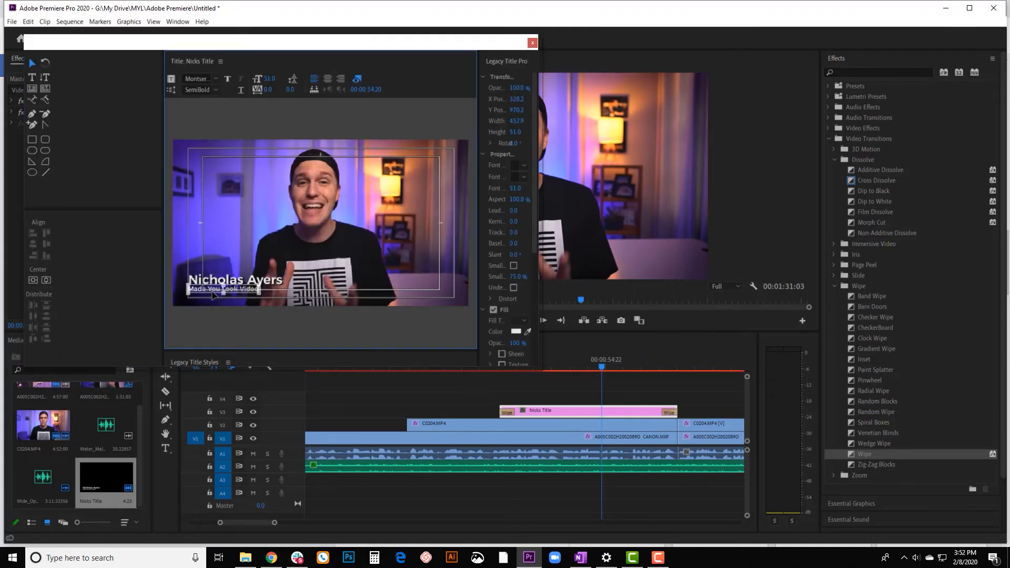
left_click(326, 239)
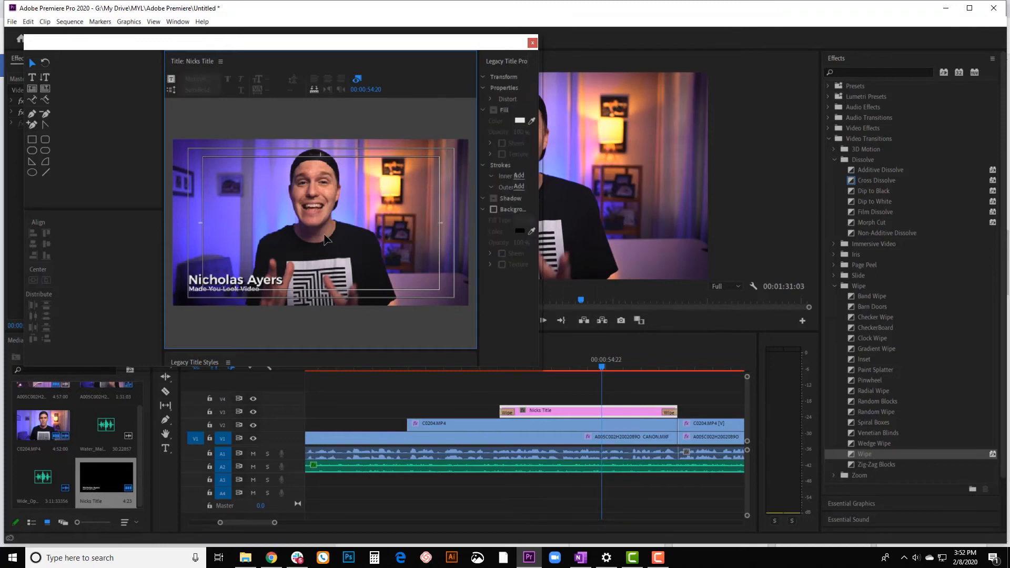
left_click(532, 43)
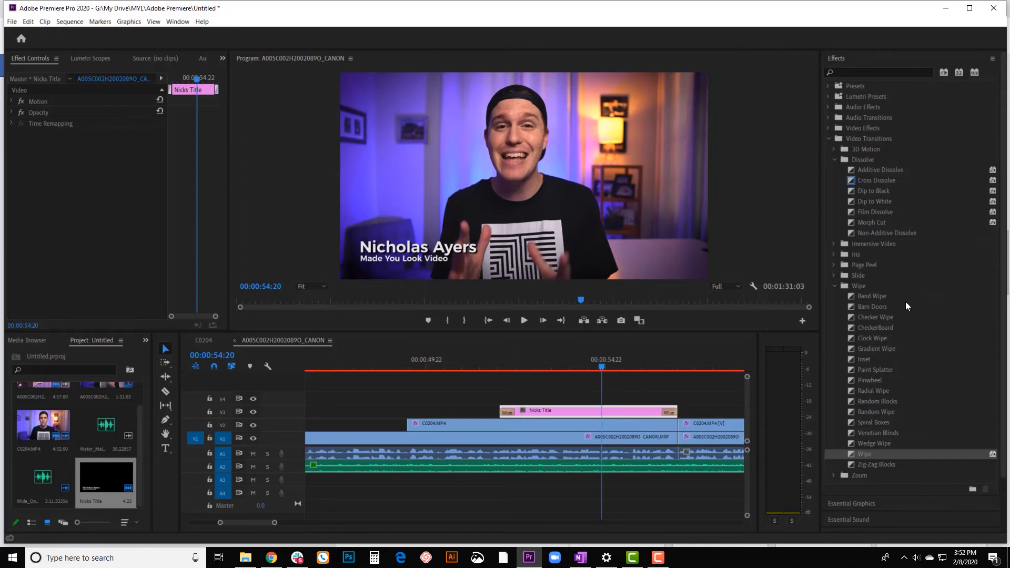
left_click_drag(599, 367, 518, 368)
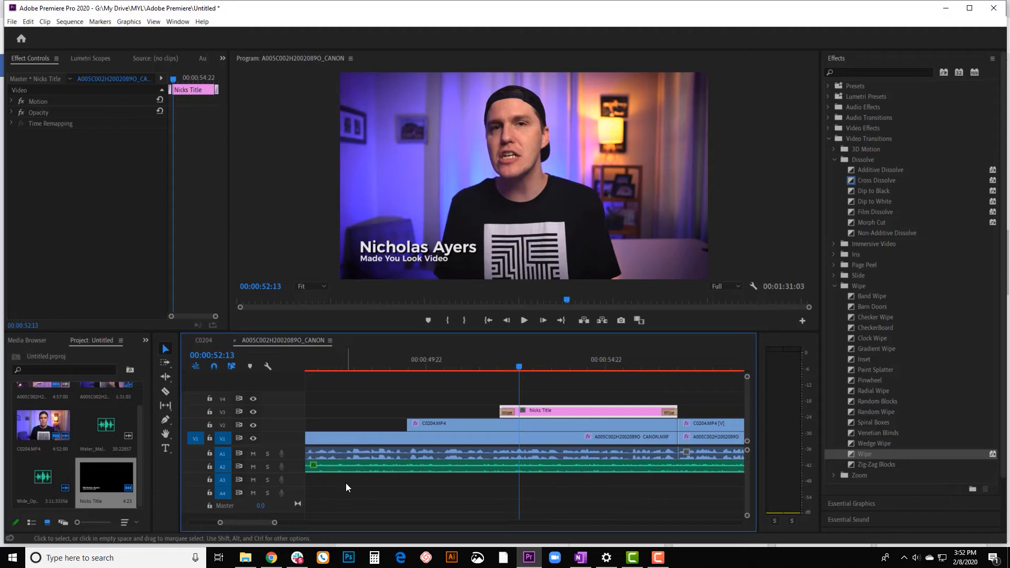
Place a second instance of the presenter's title on V3 after the first one and open it for editing.
key("minus")
key("minus")
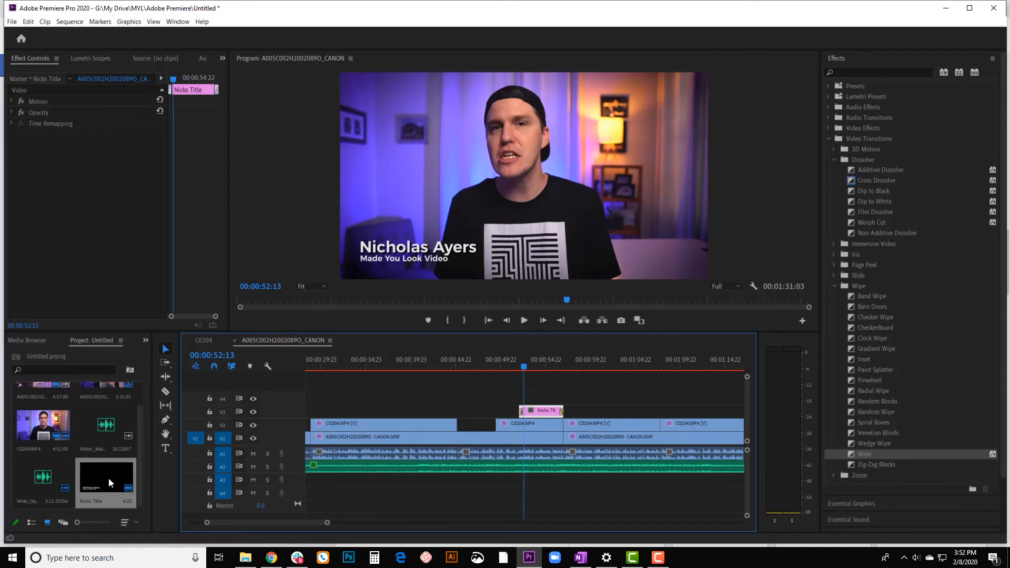
left_click_drag(108, 478, 580, 411)
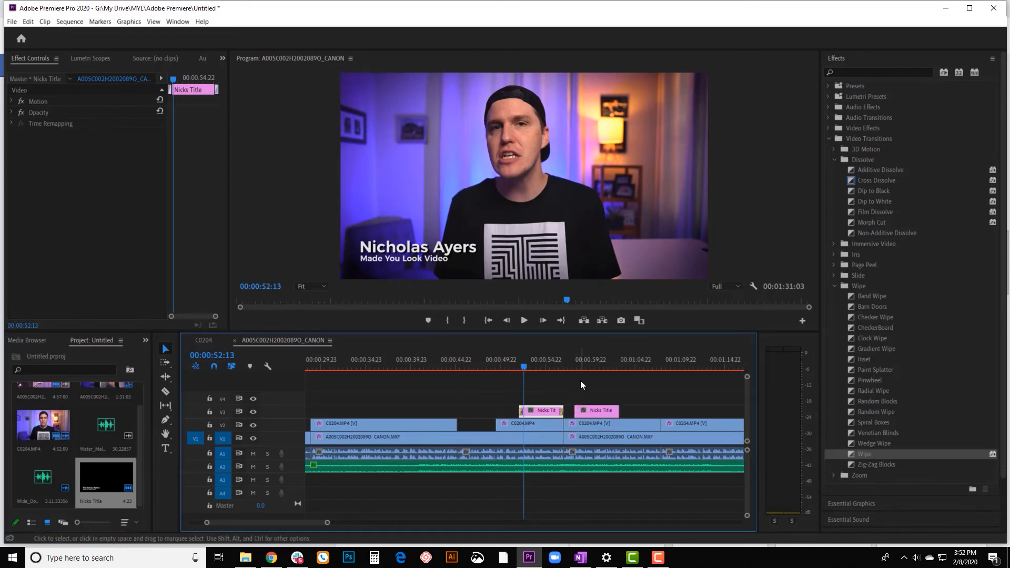
left_click(593, 362)
left_click(591, 410)
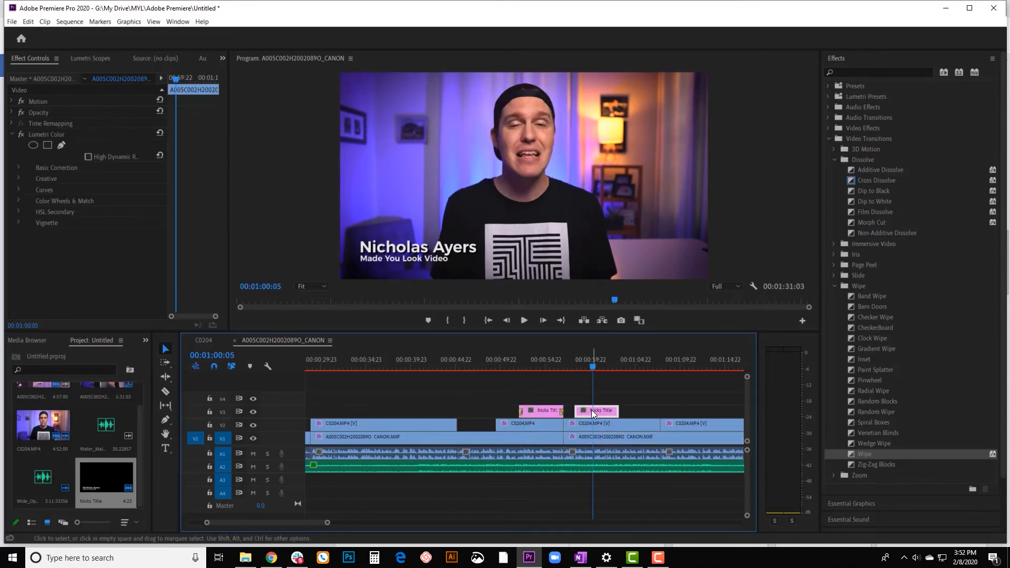
double_click(592, 409)
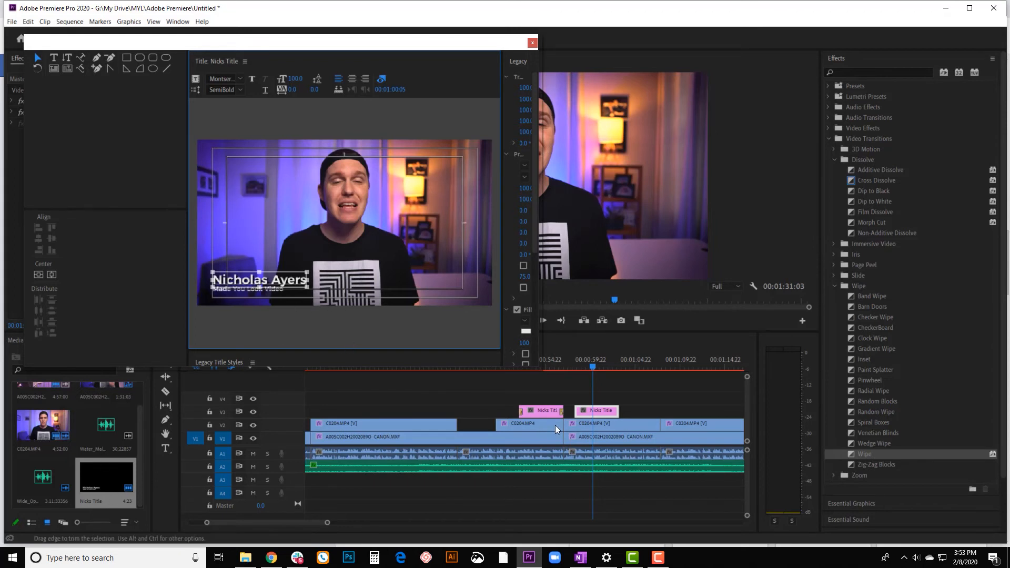
Close the title designer and delete the second title instance from V3.
left_click(532, 44)
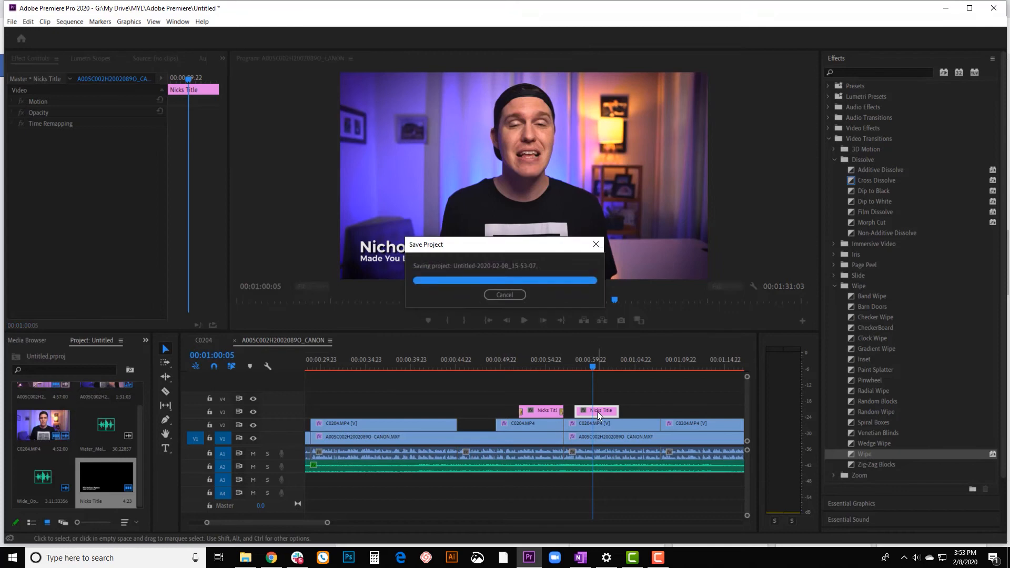
key("Delete")
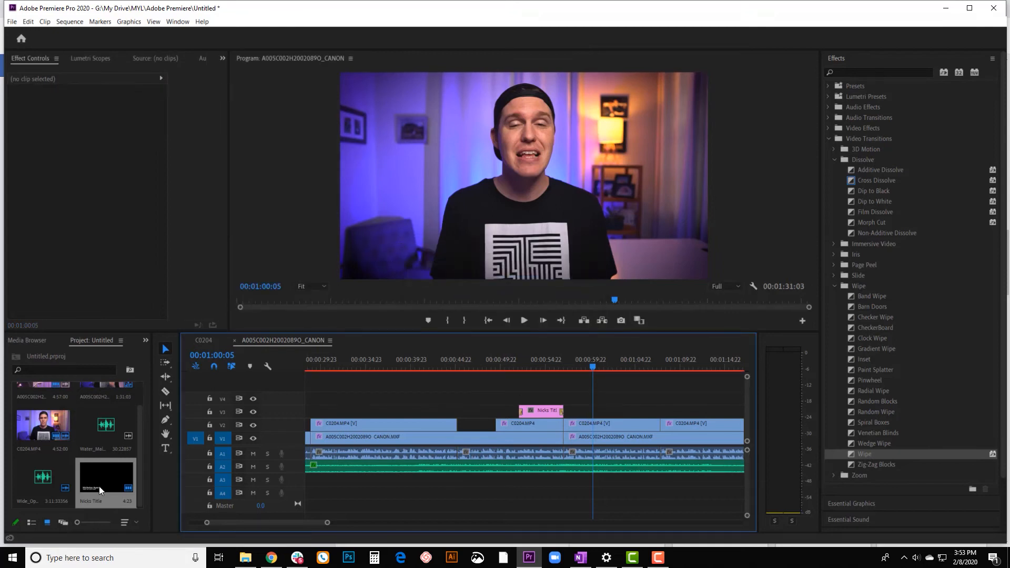
Duplicate the title in the project, place the copy on V3 after the first title, and open it for editing.
right_click(99, 487)
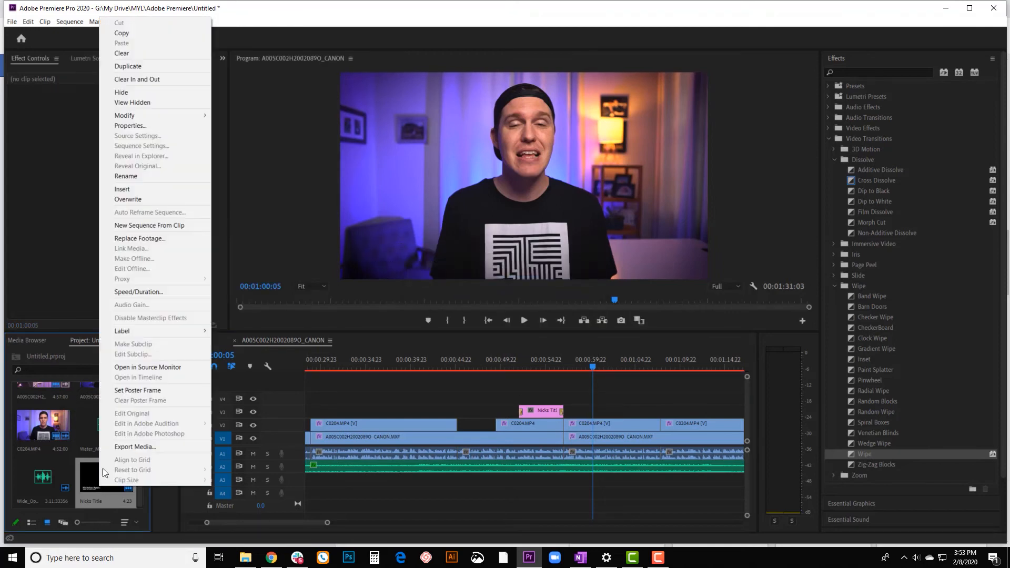
left_click(125, 65)
left_click_drag(52, 487, 596, 413)
double_click(603, 413)
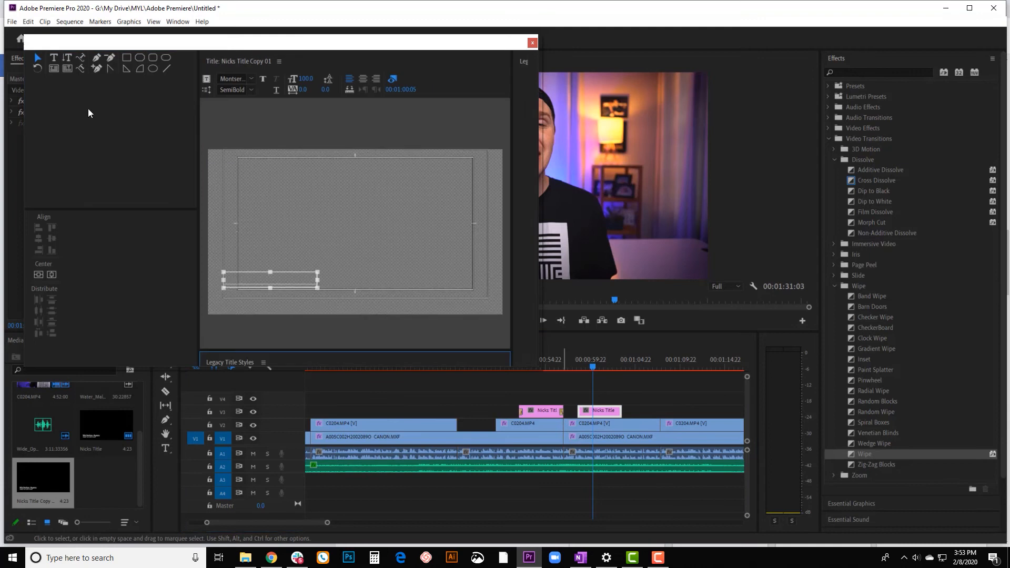
Replace the first name in the copied title with another person's first name and close the title designer.
left_click(53, 57)
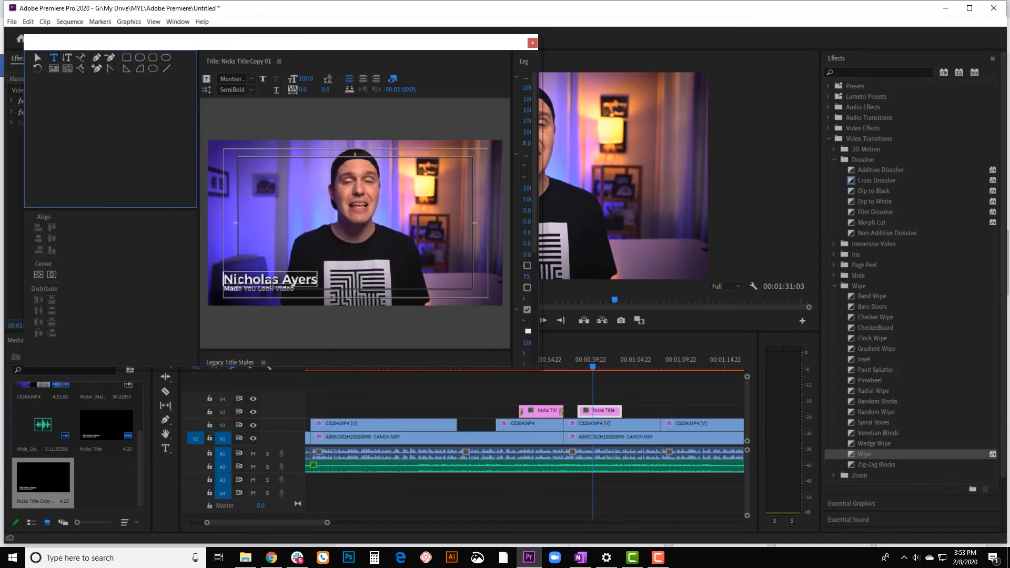
left_click_drag(316, 280, 190, 269)
key("Caps_Lock")
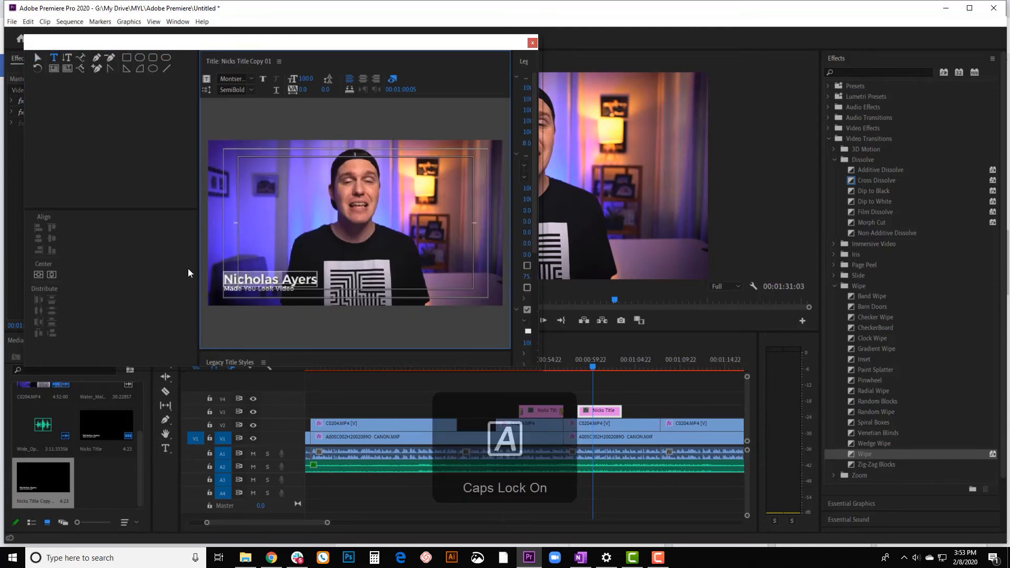
type("D")
key("Caps_Lock")
type("anielle")
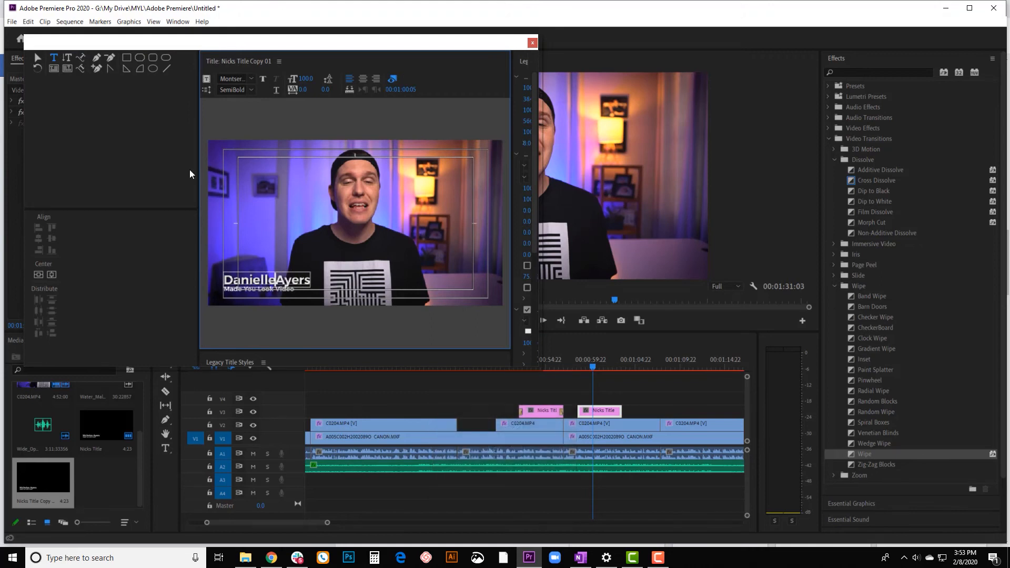
left_click(533, 42)
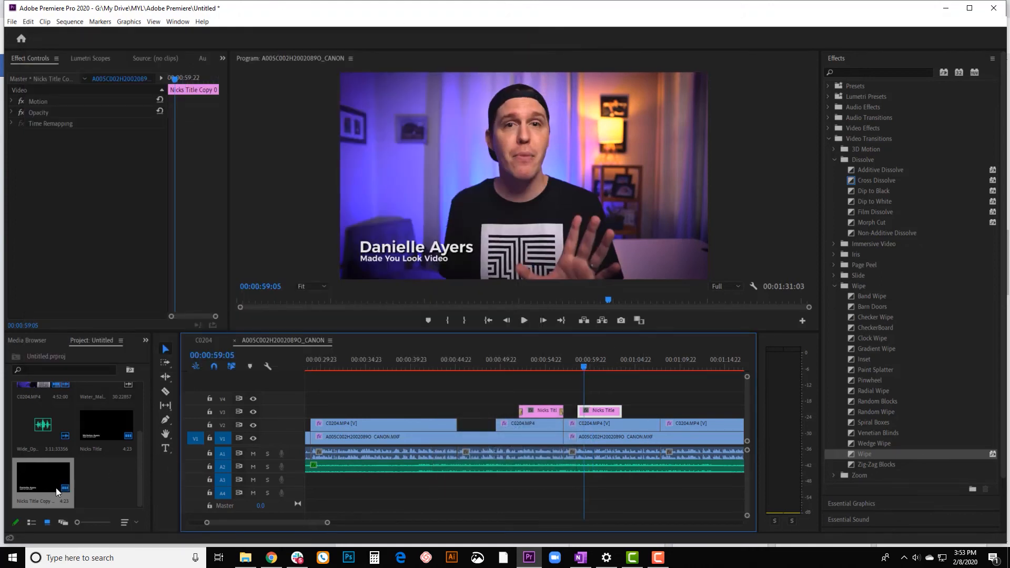
Delete the copied title clip from V3 and return the playhead to the first title at 00:00:54:17.
right_click(36, 501)
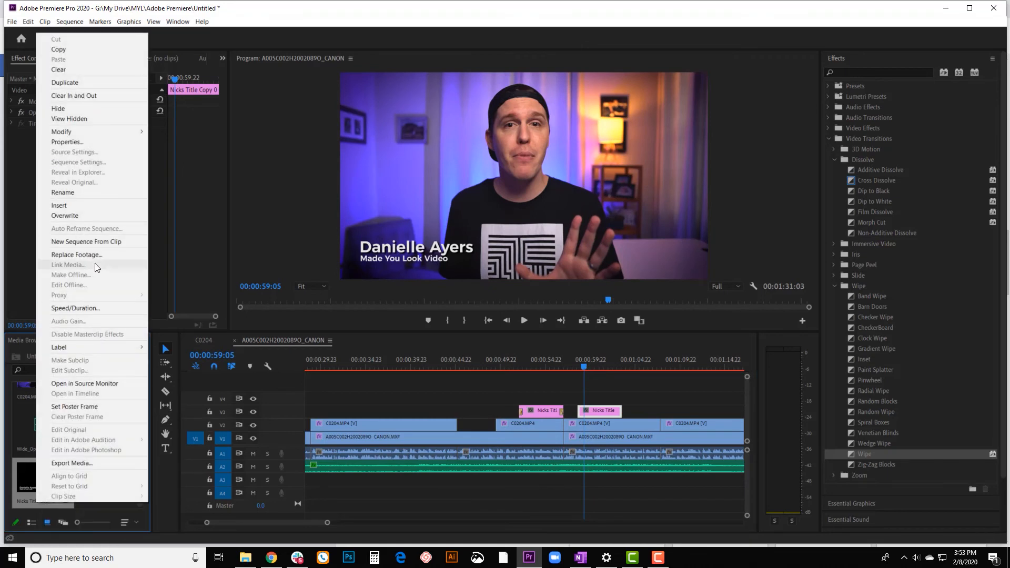
left_click(339, 388)
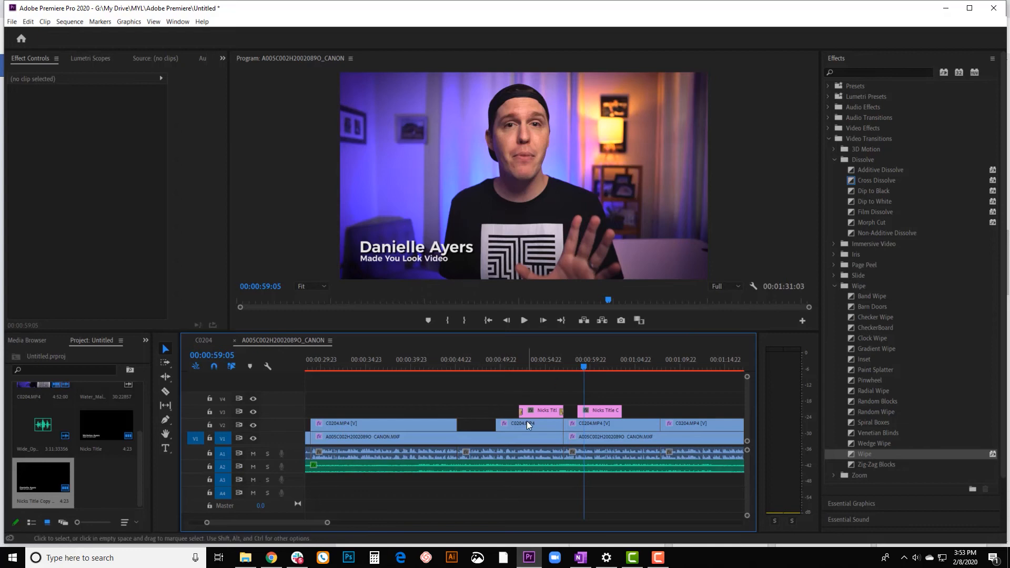
left_click(597, 413)
key("Delete")
left_click(544, 367)
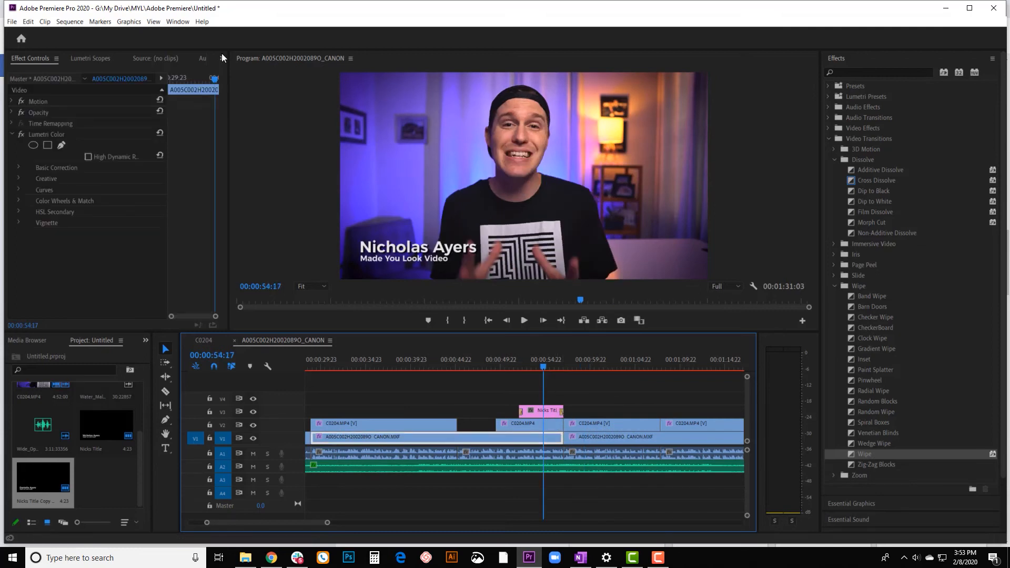
Switch to the Graphics workspace and place the Angled Image Caption template on V3 after the first title.
left_click(172, 21)
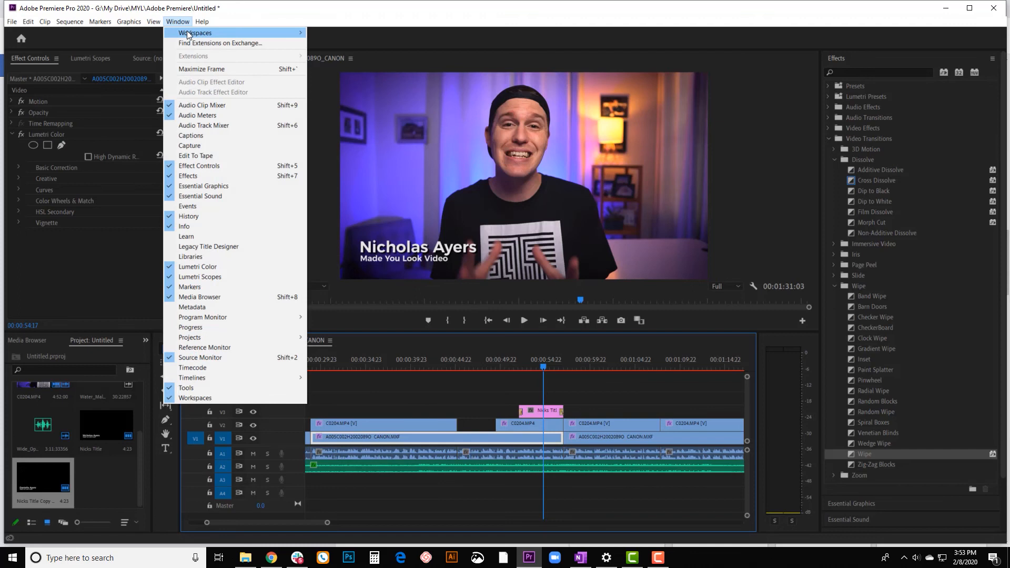
mouse_move(200, 33)
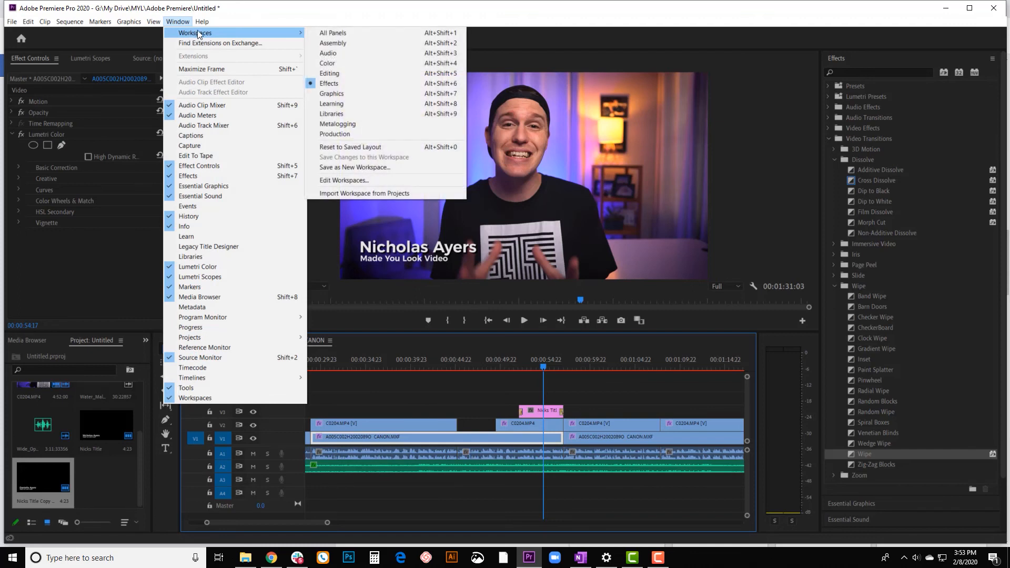
left_click(350, 96)
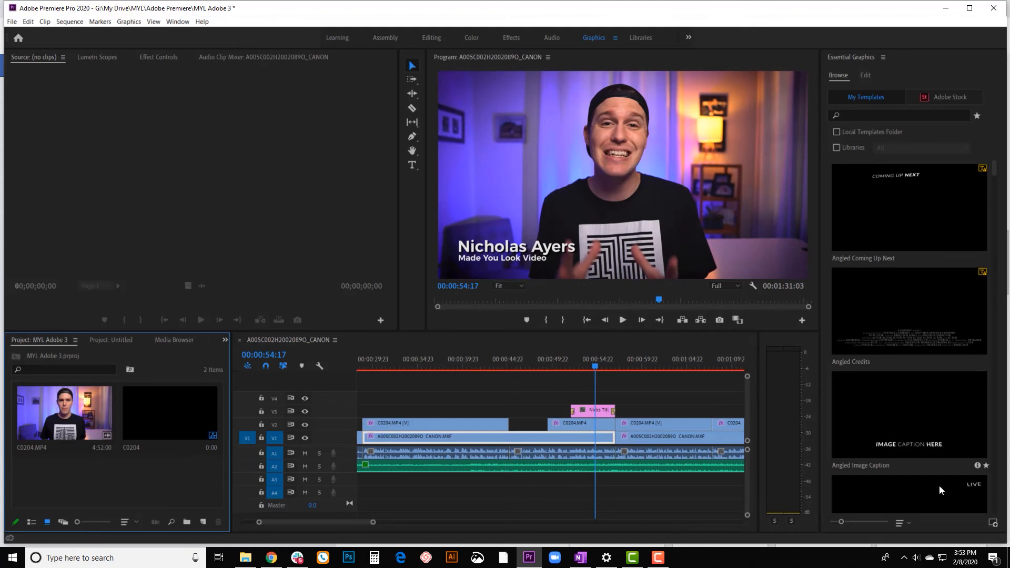
scroll(930, 430, "down", 3)
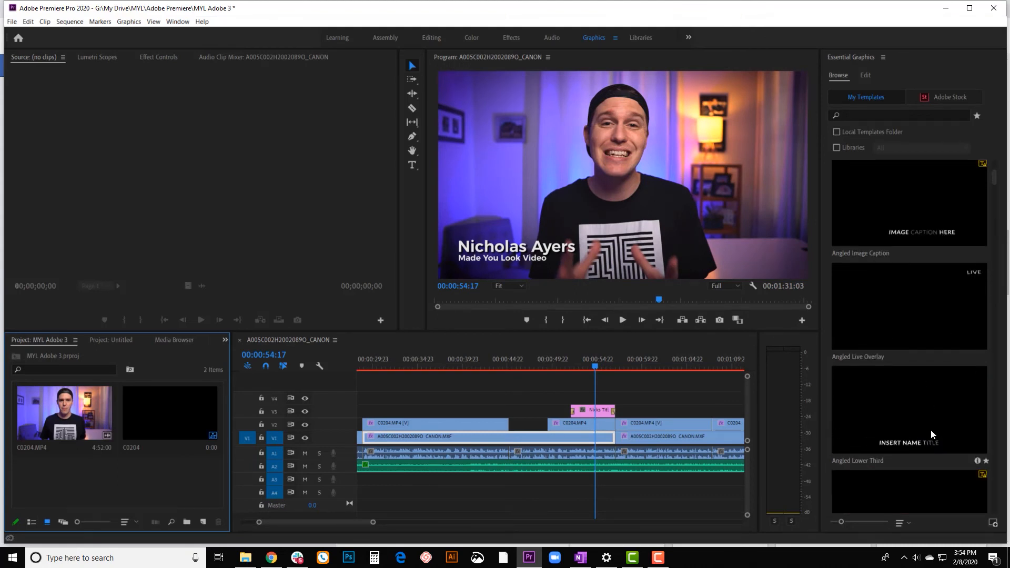
left_click_drag(907, 228, 634, 413)
Play through the caption template from its start and scrub back to 00:01:01:17 to view its animation.
left_click_drag(645, 367, 647, 361)
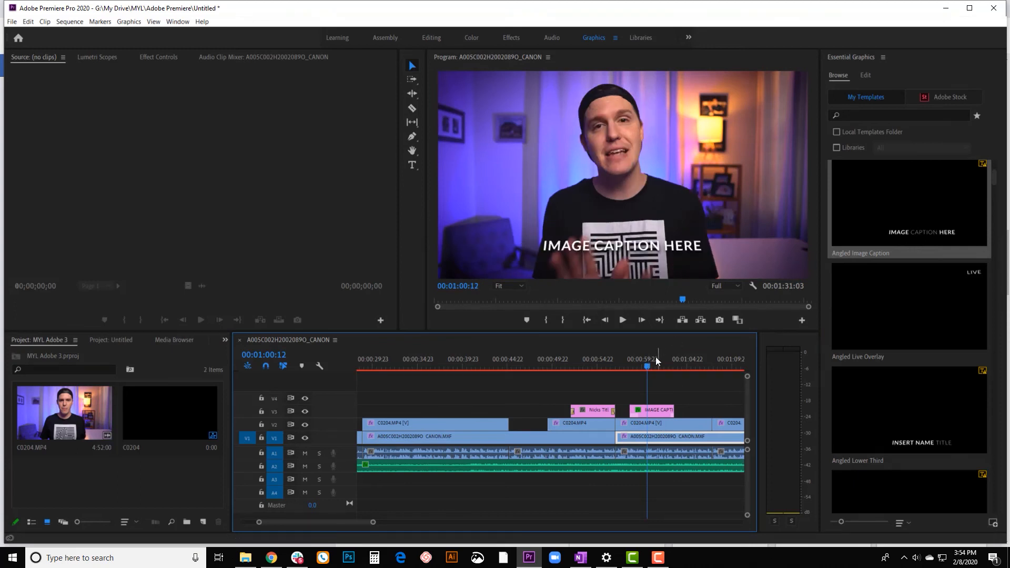
left_click_drag(638, 367, 632, 367)
key("space")
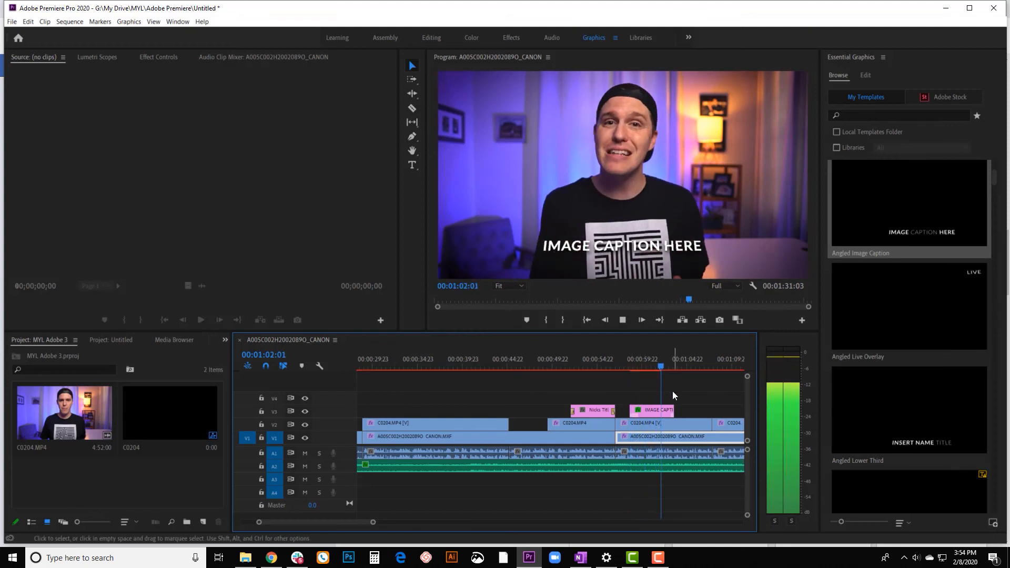
left_click_drag(675, 364, 658, 362)
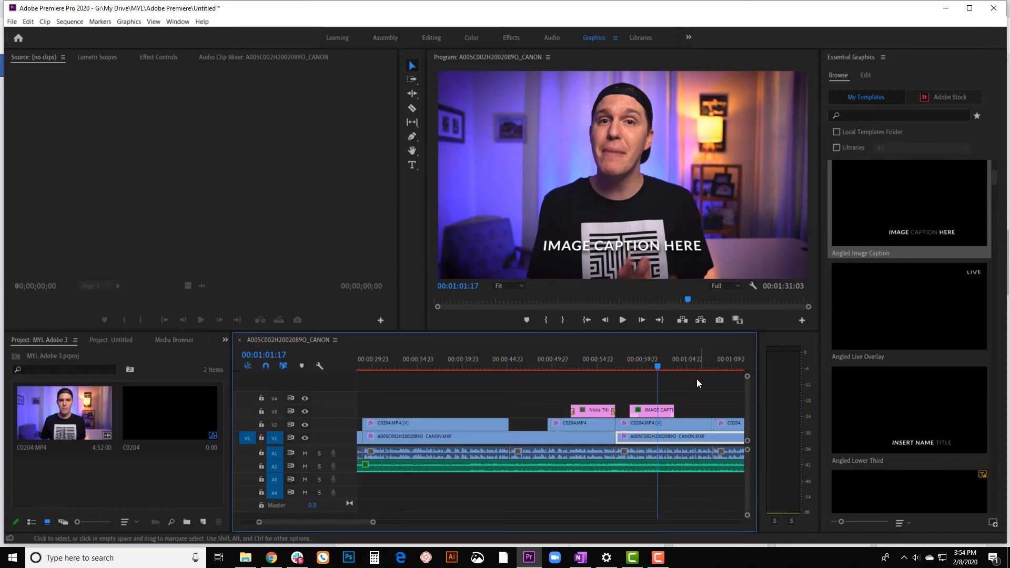
Open the caption clip's layers for editing and select the IMAGE CAPTION HERE text layer.
left_click(645, 414)
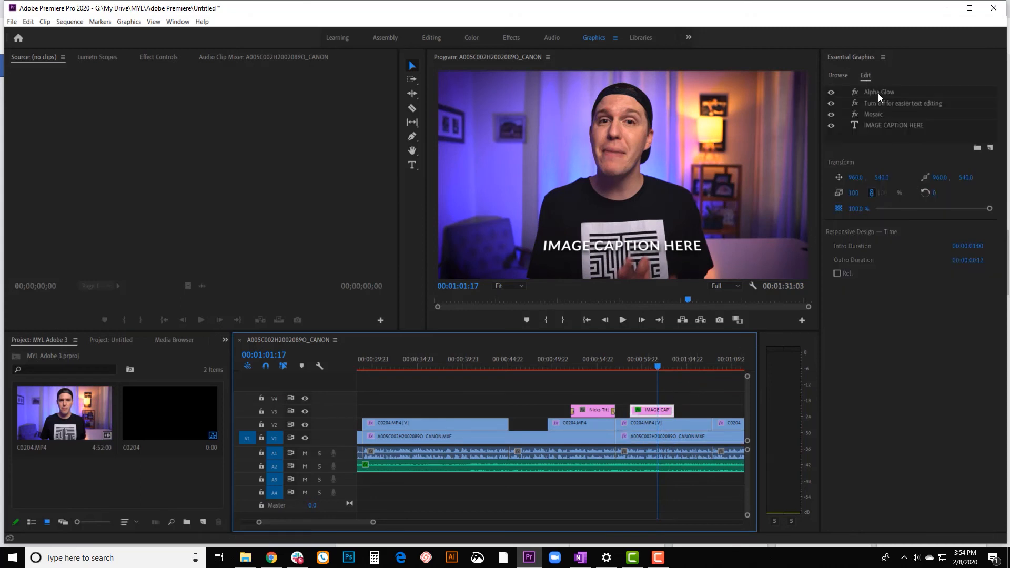
left_click(880, 125)
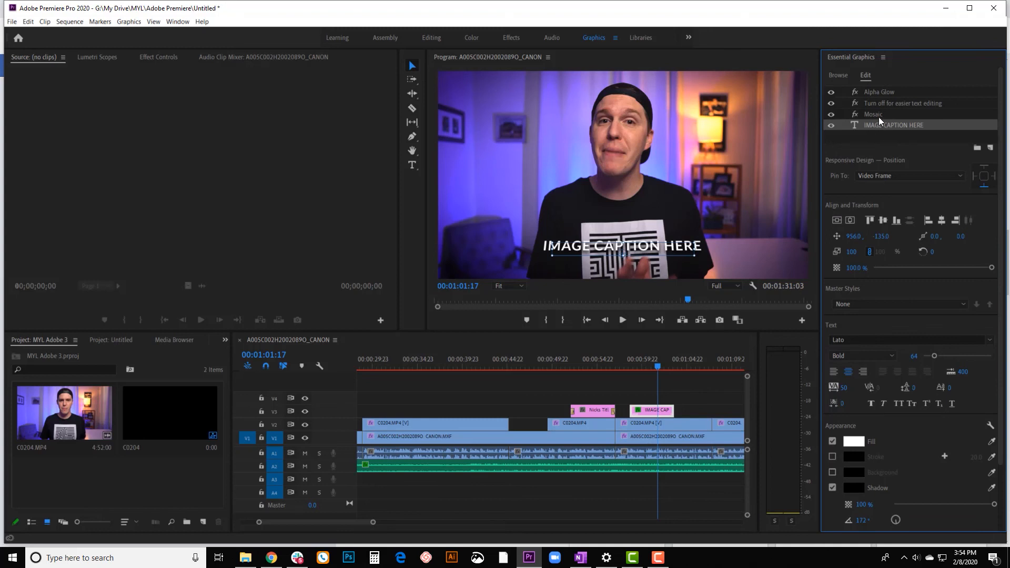
left_click(878, 114)
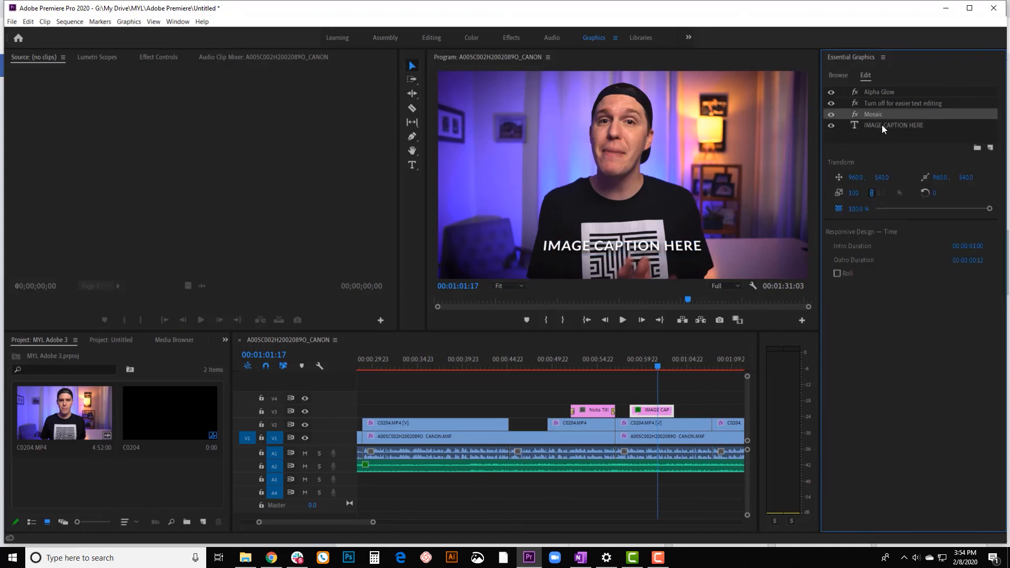
left_click(882, 125)
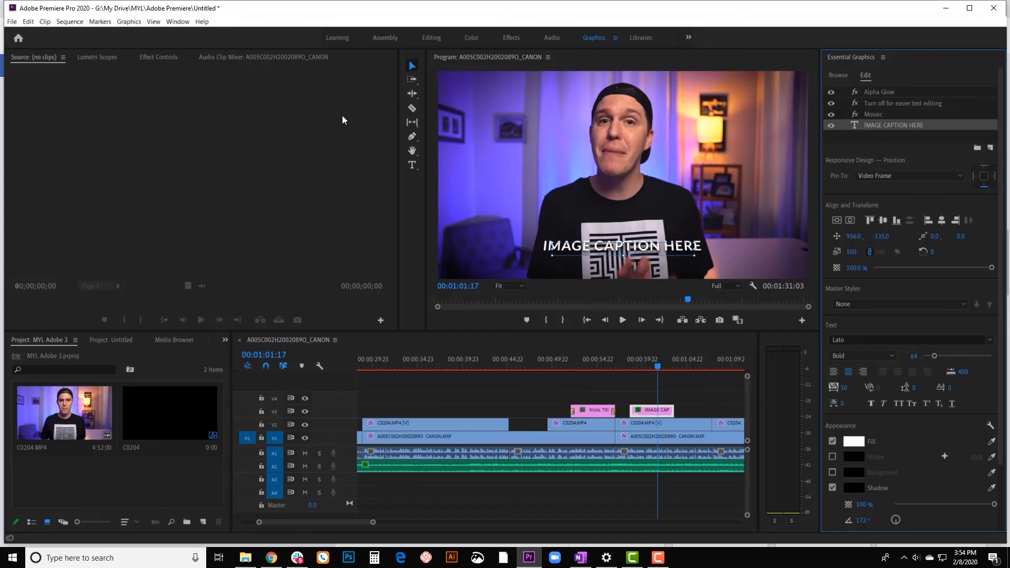
Replace the whole IMAGE CAPTION HERE text with the presenter's full name using the Type tool.
left_click(412, 165)
left_click_drag(555, 245, 637, 251)
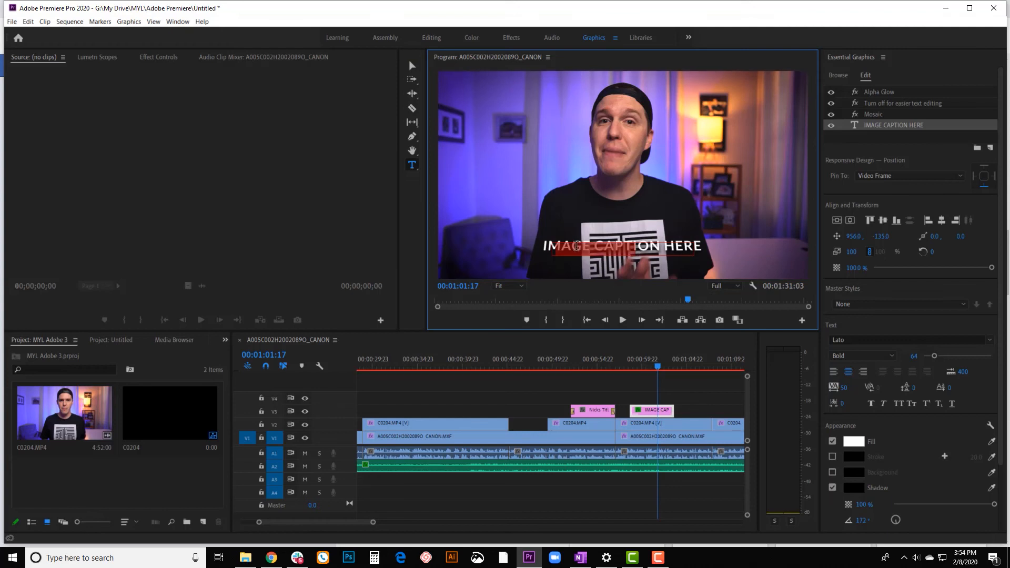
left_click(558, 254)
left_click_drag(703, 248, 729, 246)
key("Caps_Lock")
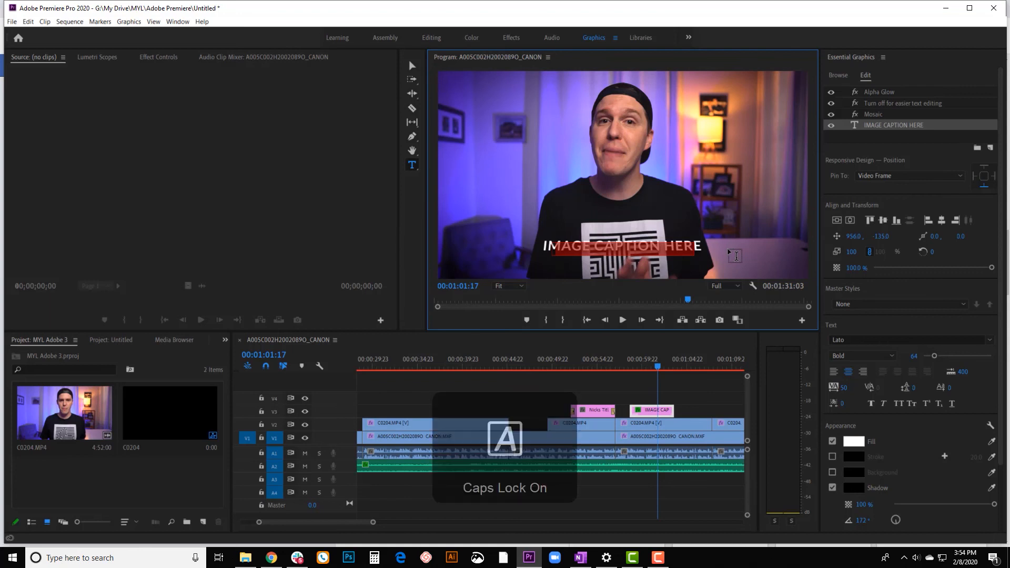
type("N")
key("Caps_Lock")
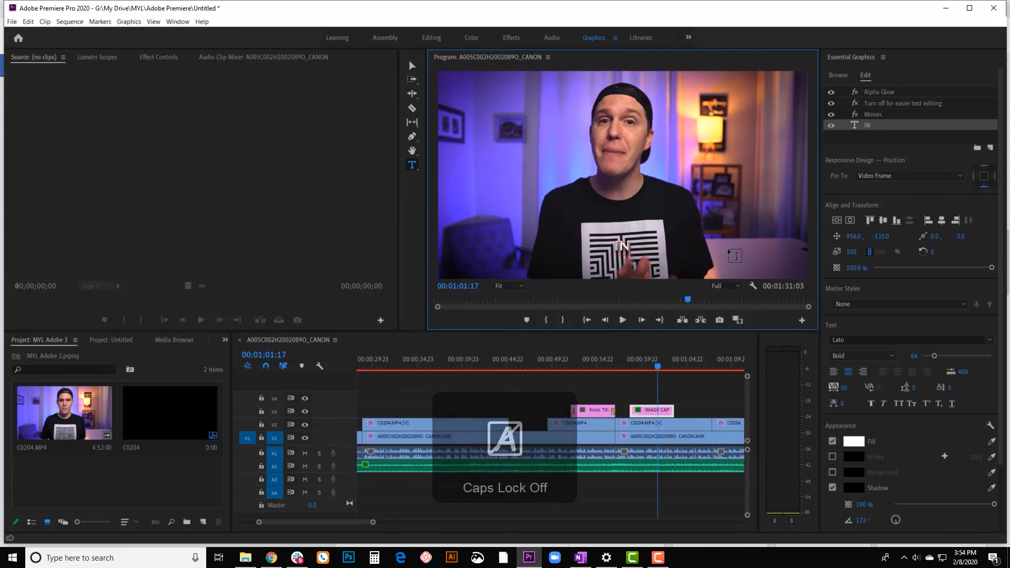
key("BackSpace")
key("BackSpace")
key("Caps_Lock")
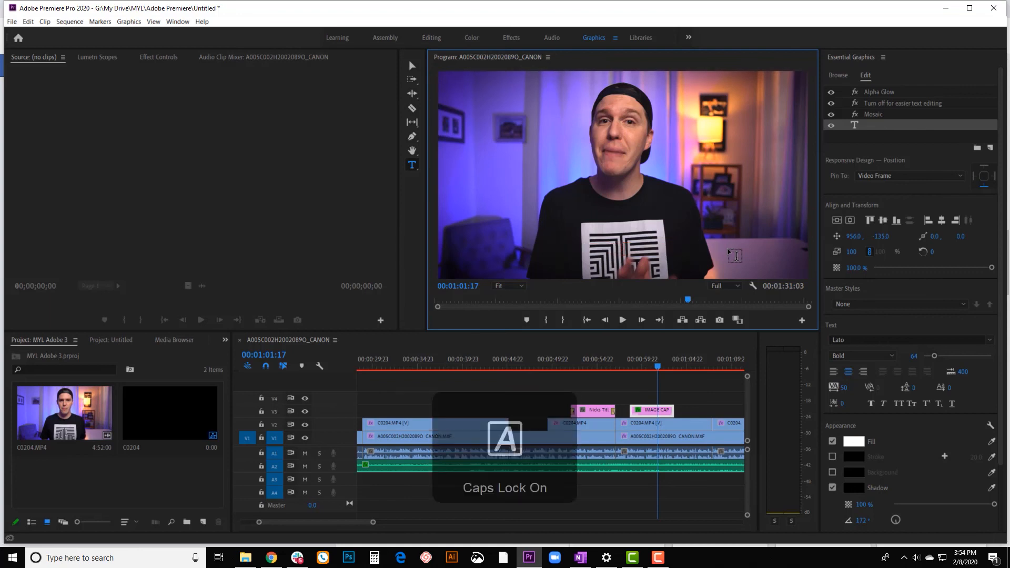
type("Nic")
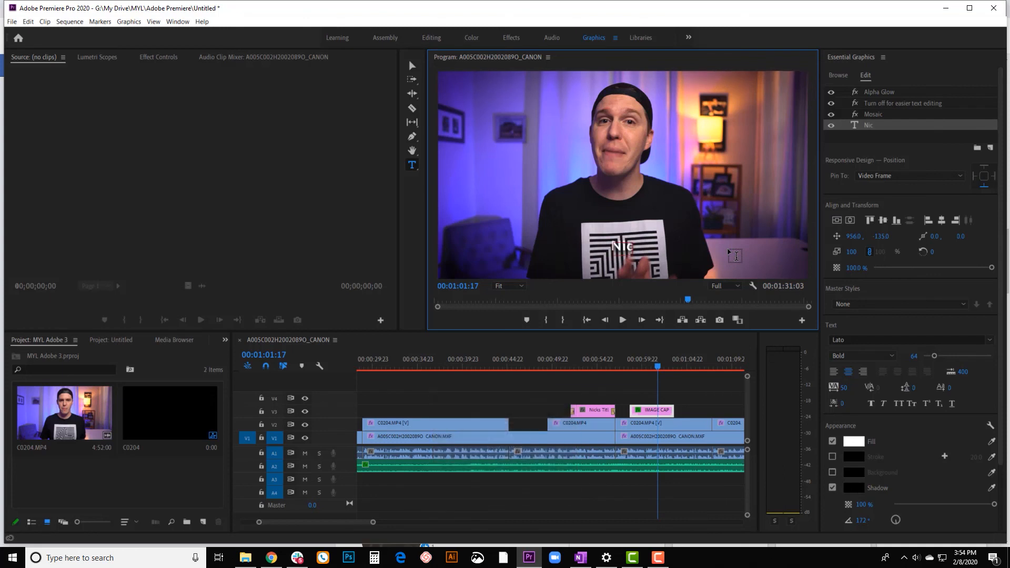
type("holas")
key("Caps_Lock")
type("A")
key("Caps_Lock")
type("yers")
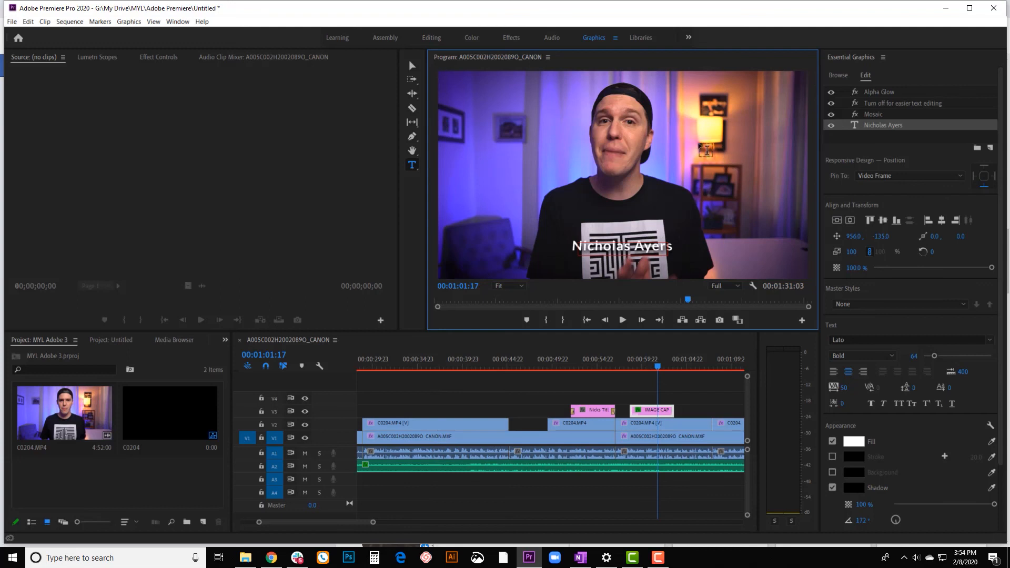
Play the edited caption graphic from 00:00:58:08 through its end to review its animation.
left_click_drag(659, 365, 628, 366)
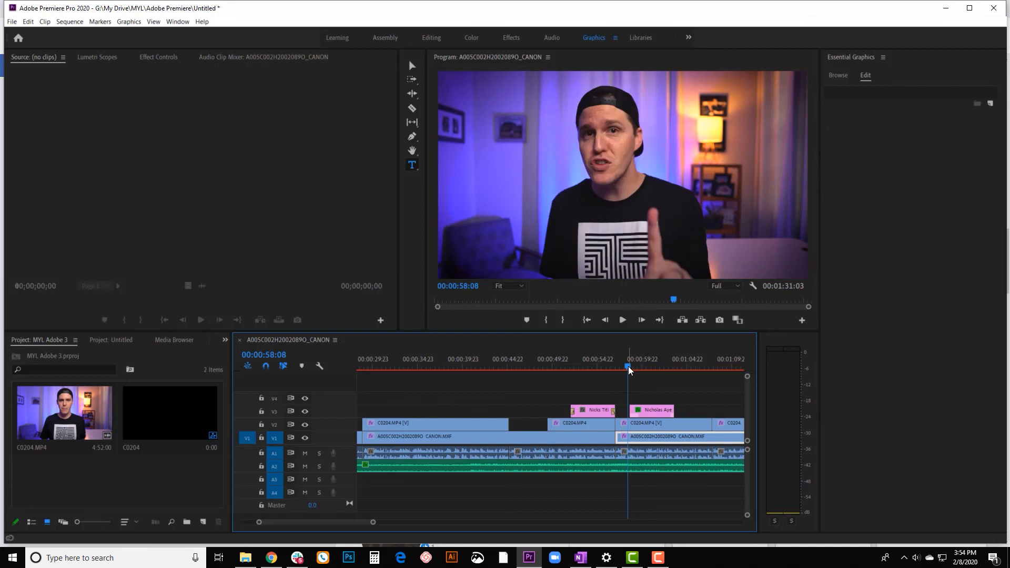
key("space")
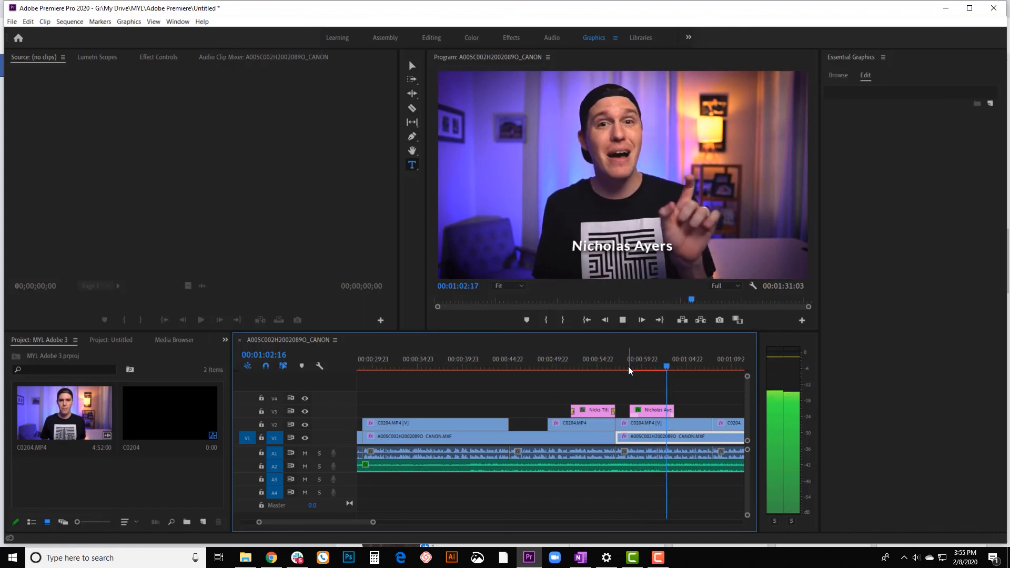
key("space")
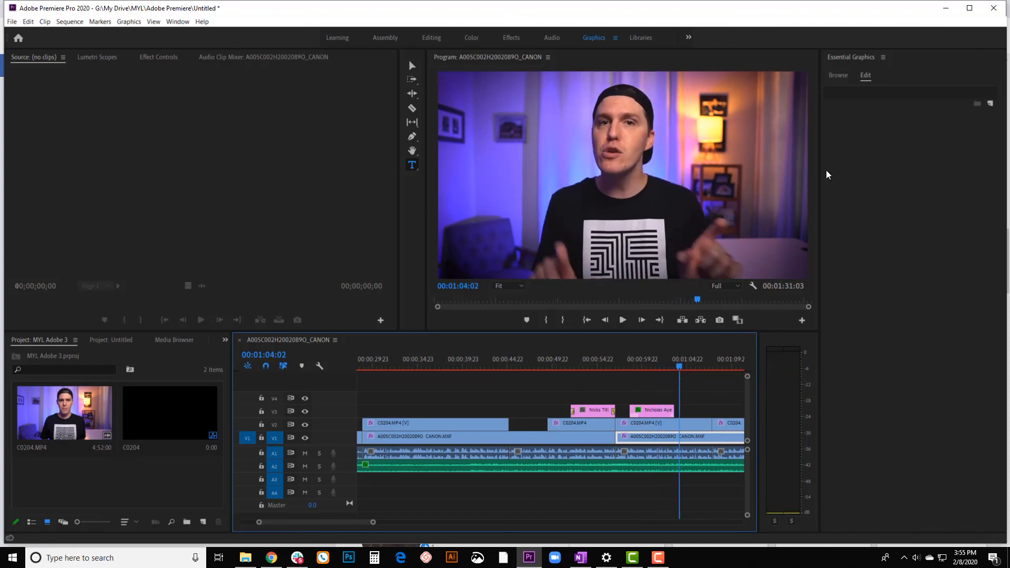
Browse the installed Essential Graphics templates from the Angled set through the Gaming set to examine the available title and lower-third designs.
left_click(840, 77)
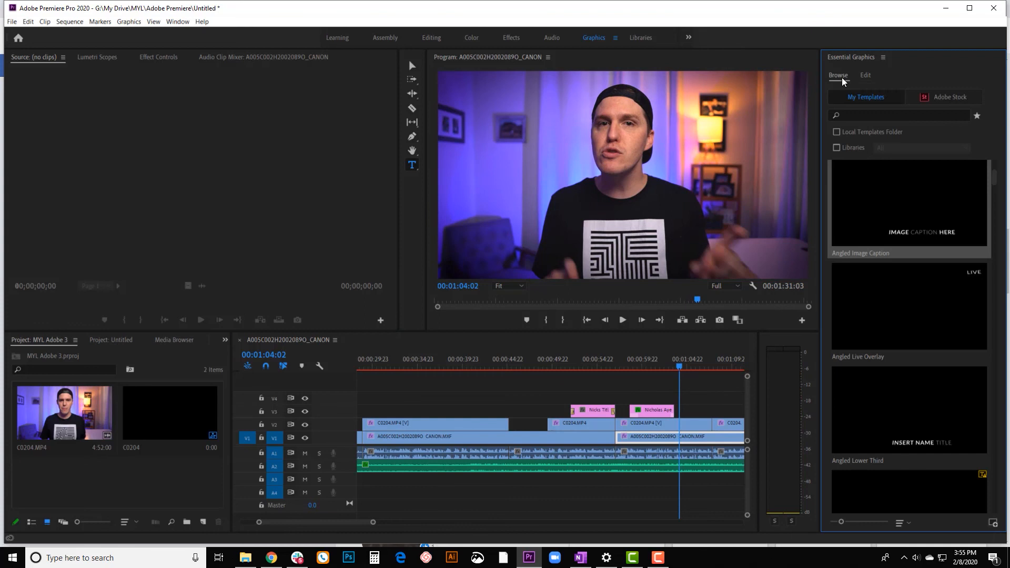
scroll(936, 412, "down", 3)
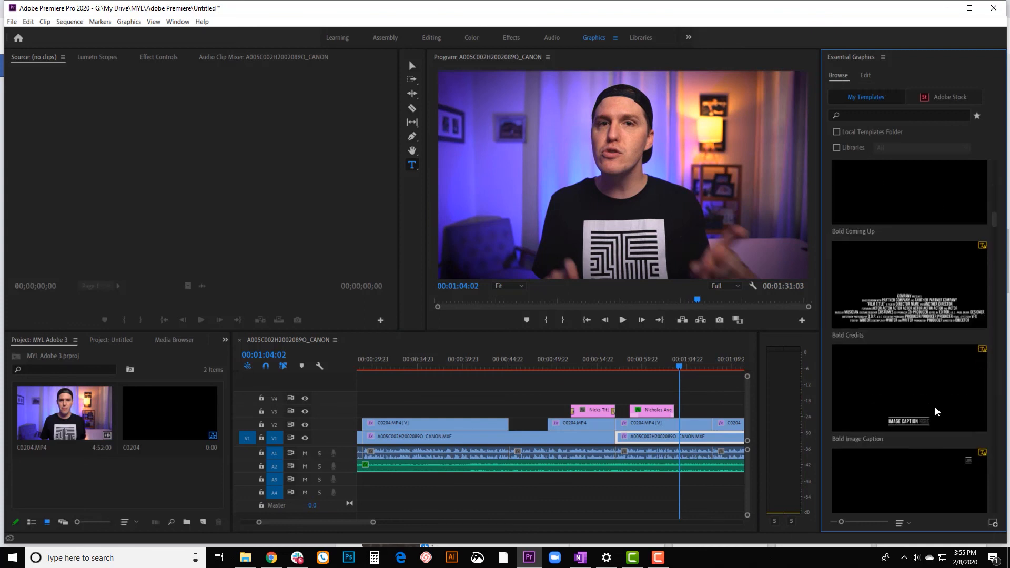
scroll(935, 406, "down", 3)
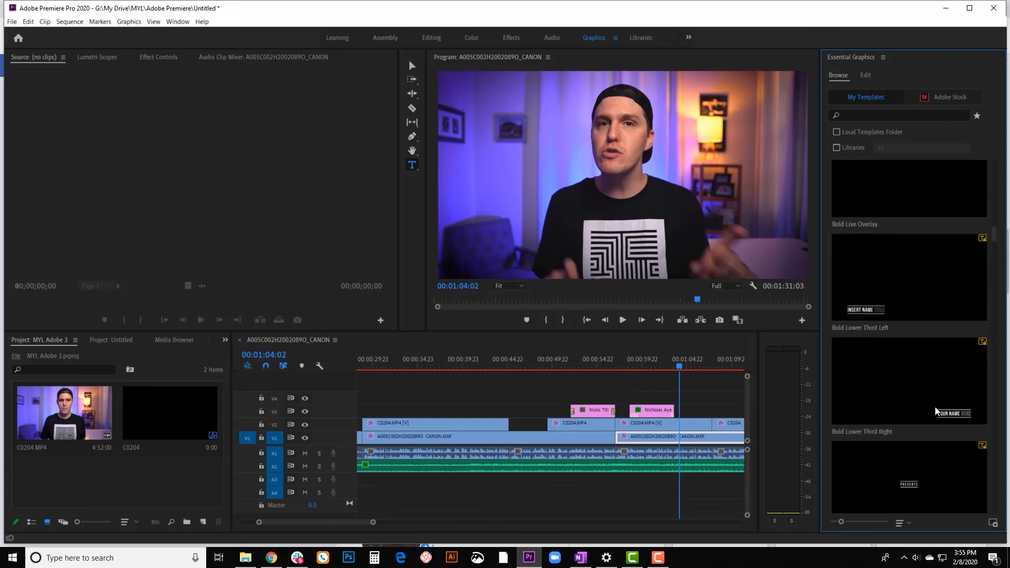
scroll(936, 406, "down", 5)
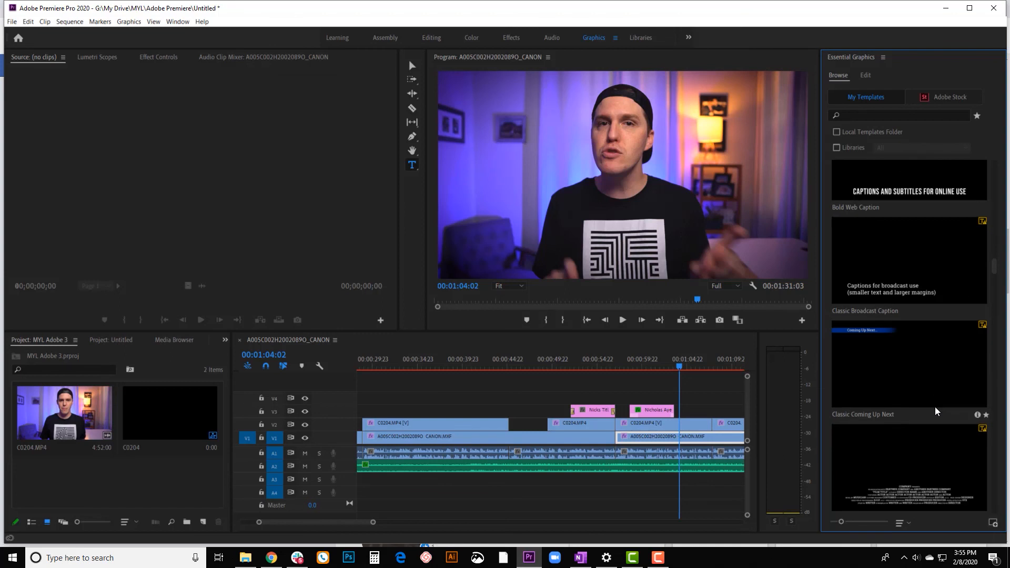
scroll(936, 408, "down", 5)
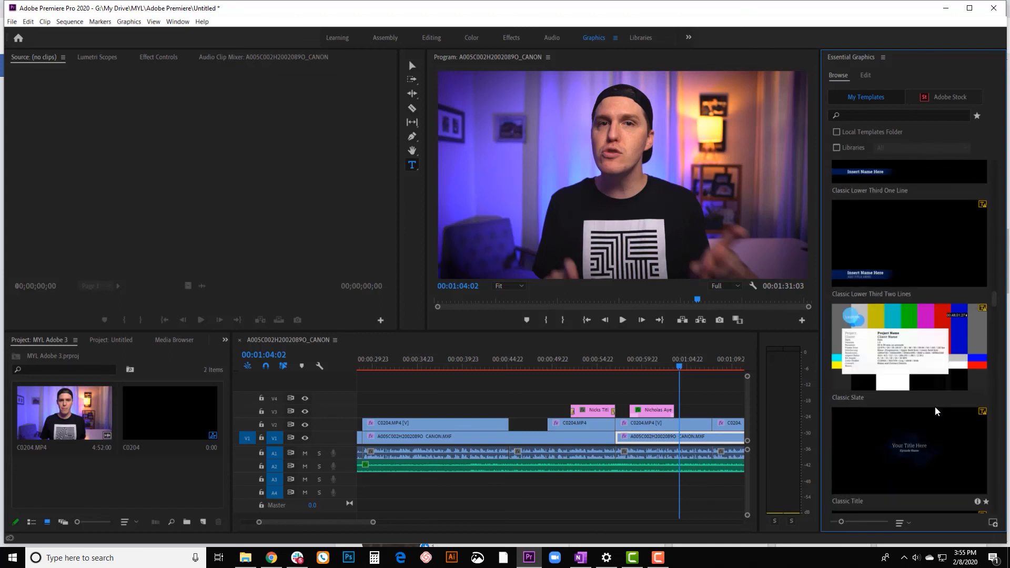
scroll(936, 407, "down", 4)
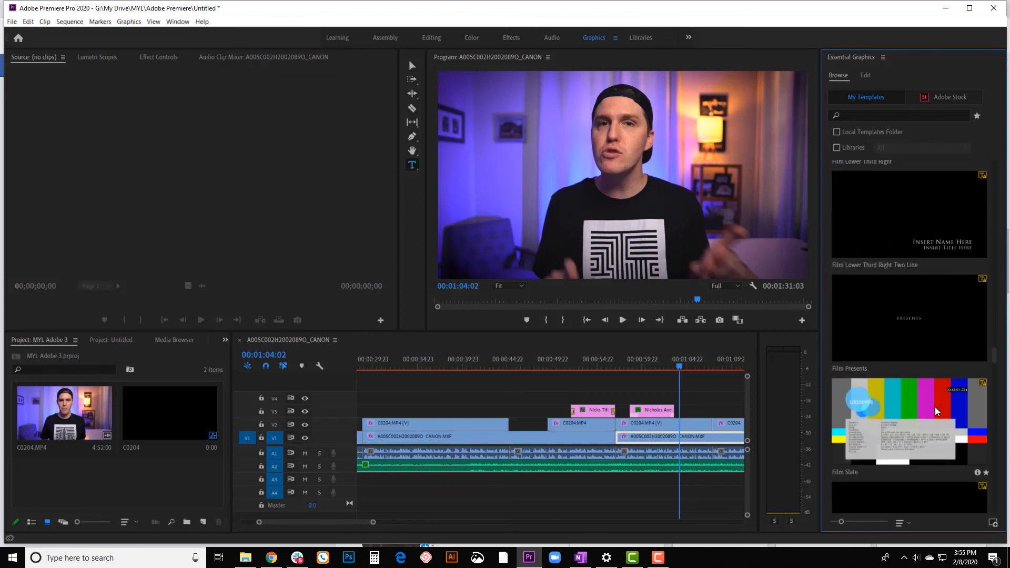
scroll(936, 406, "down", 8)
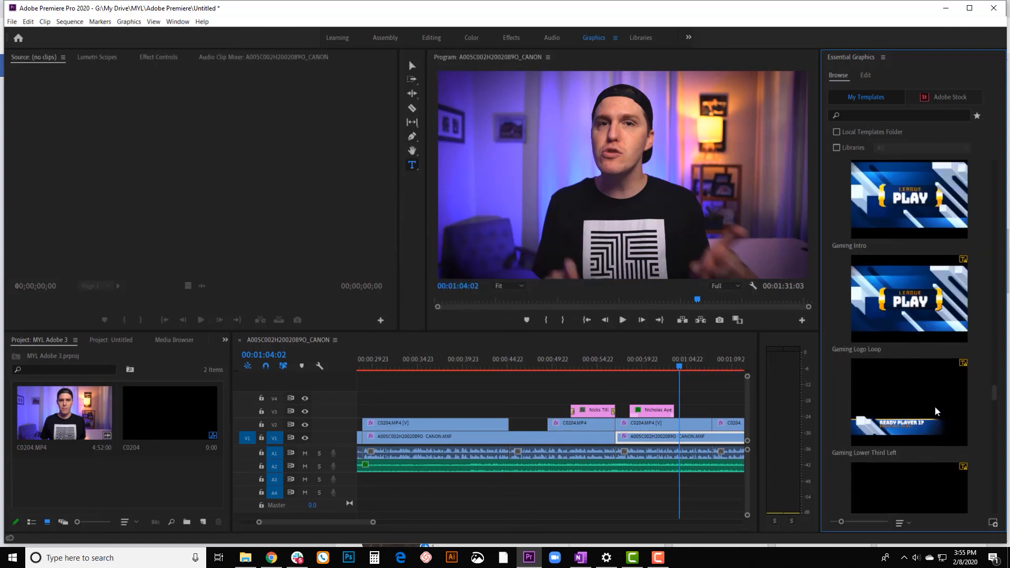
scroll(935, 406, "up", 6)
scroll(936, 406, "up", 10)
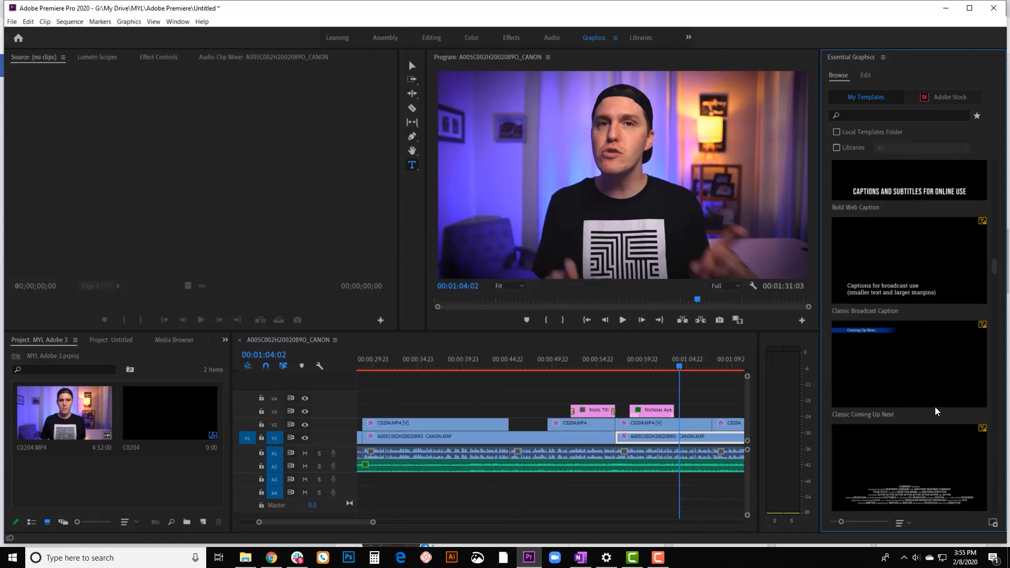